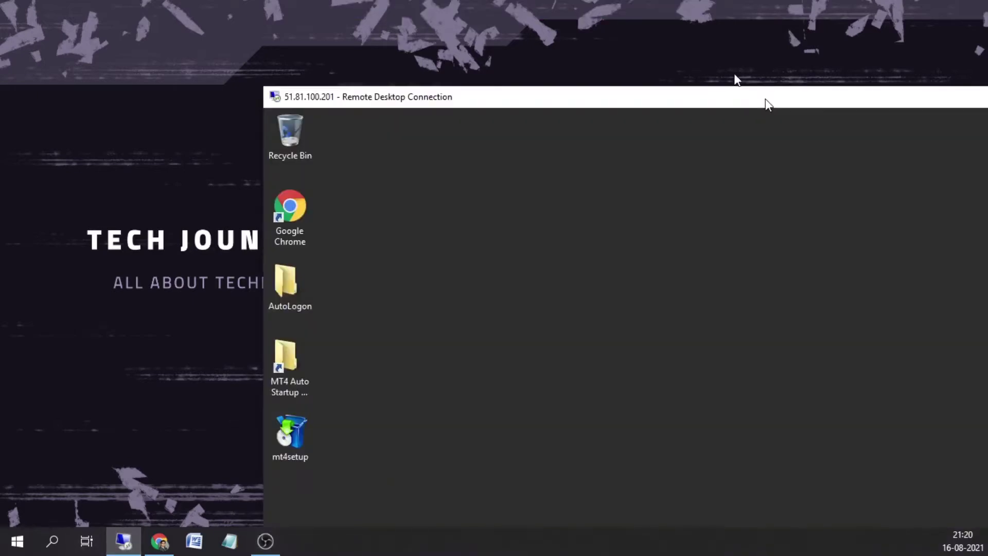
# Step: Move the Remote Desktop window and maximize it to show the server desktop full screen
pyautogui.moveTo(765, 104); pyautogui.dragTo(675, 54)
pyautogui.doubleClick(675, 53)
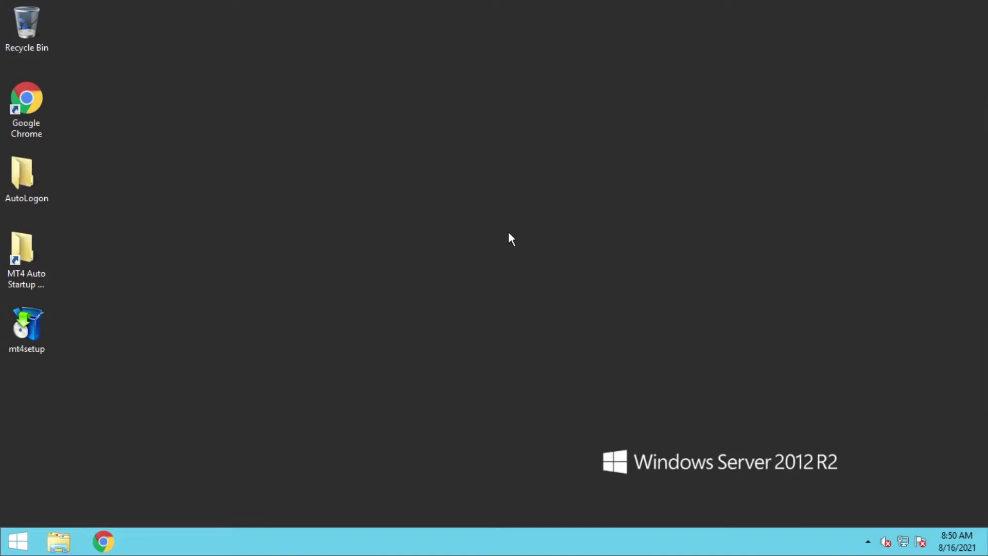
# Step: Open Control Panel from Start, briefly visiting System and Security before returning home
pyautogui.click(17, 550)
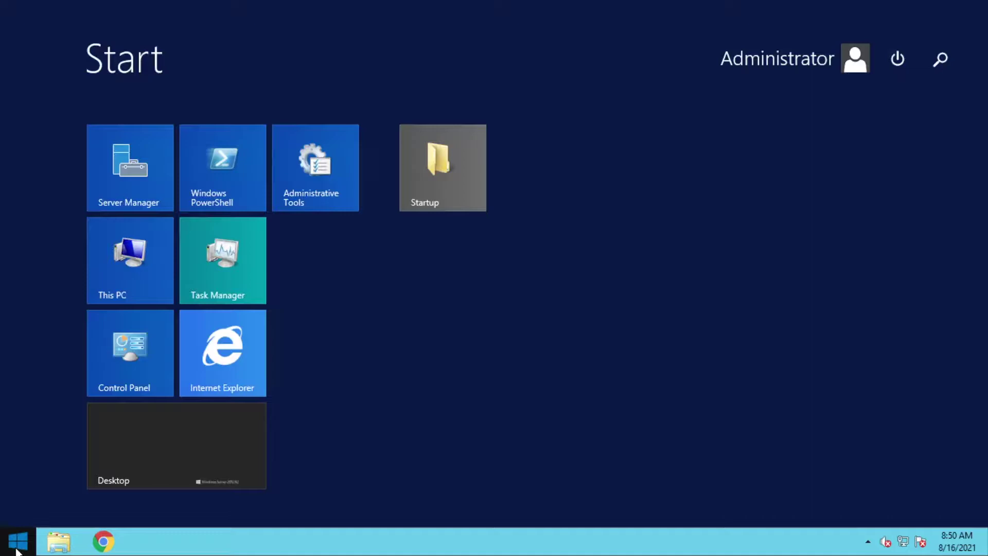
pyautogui.click(130, 349)
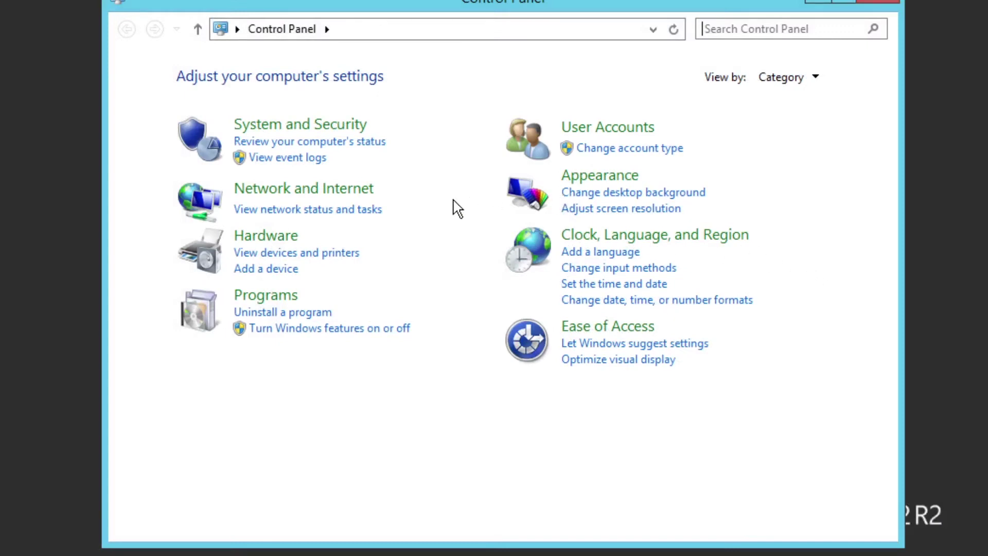
pyautogui.click(299, 129)
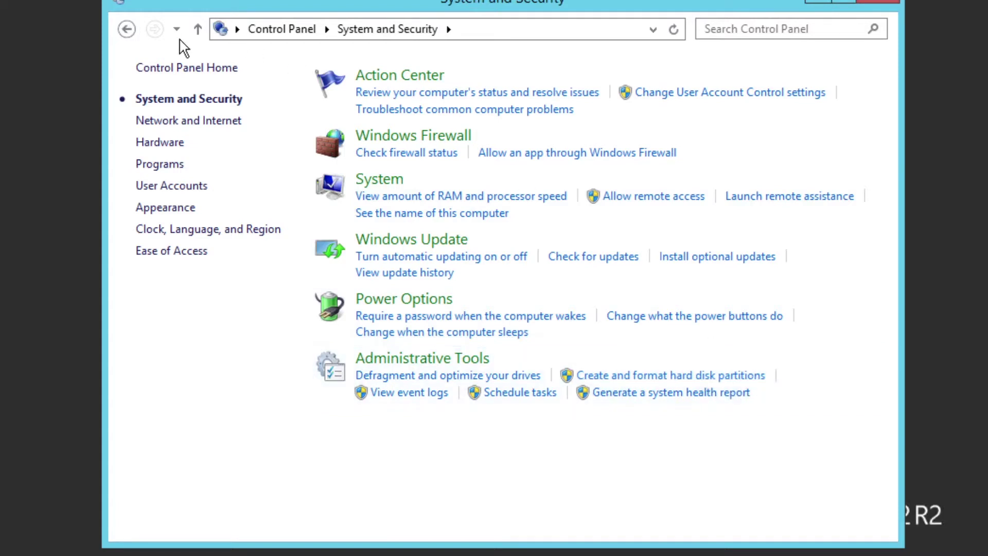
pyautogui.click(129, 31)
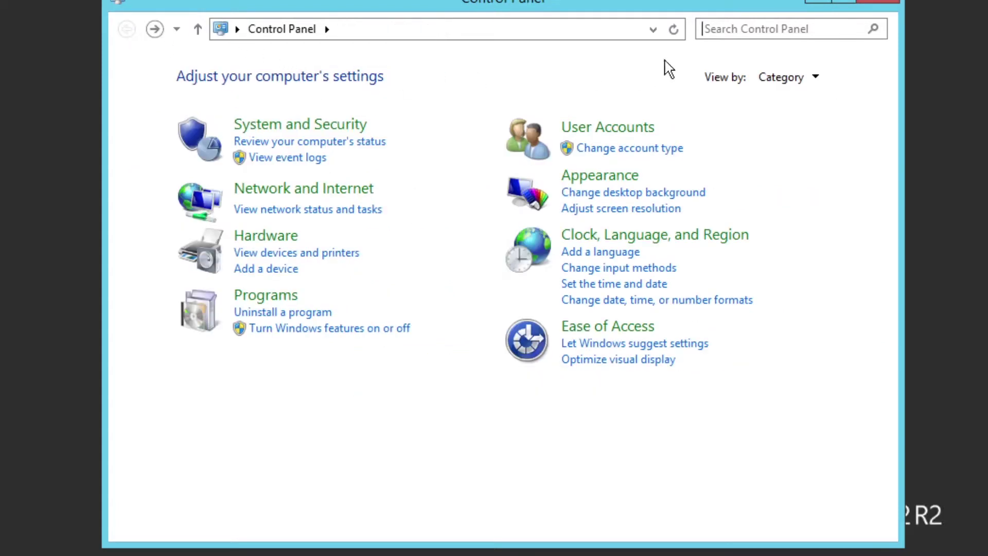
# Step: Search the Control Panel settings for 'disk'
pyautogui.click(775, 30)
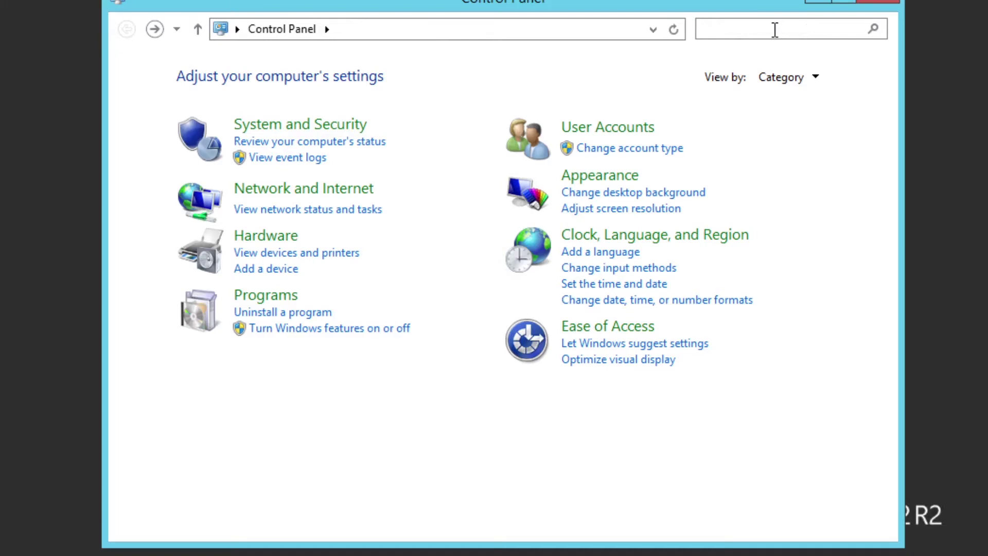
pyautogui.write('dick')
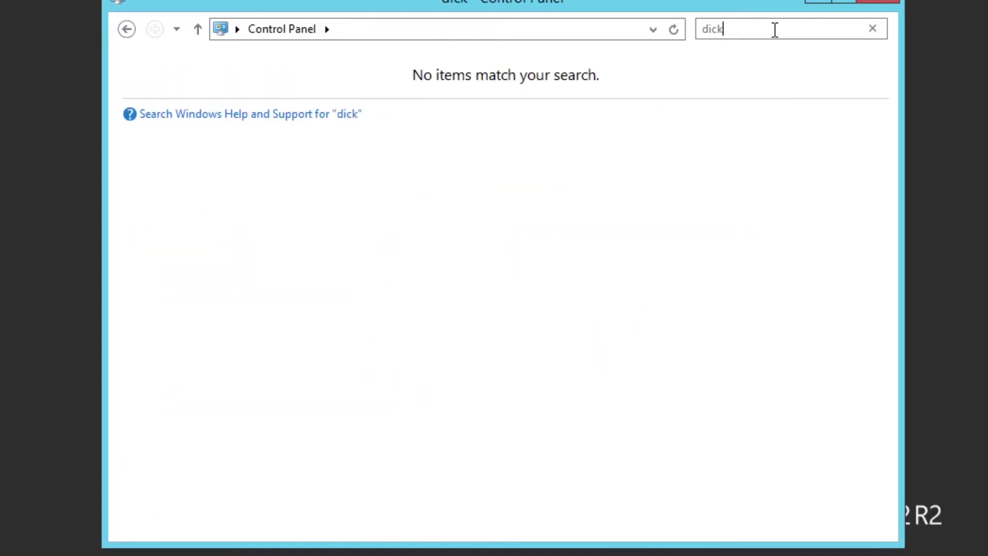
pyautogui.press('BackSpace')
pyautogui.press('BackSpace')
pyautogui.write('sk')
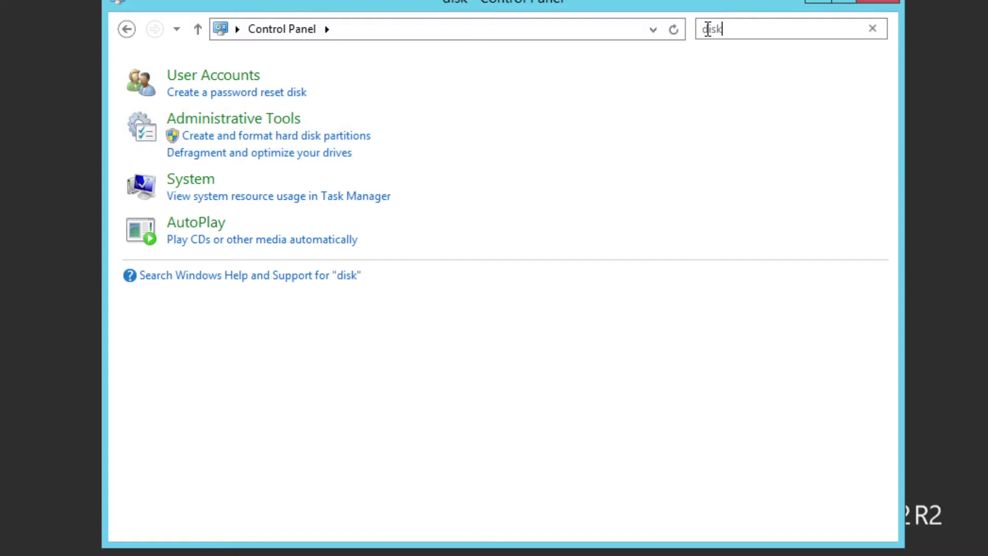
pyautogui.moveTo(704, 30); pyautogui.dragTo(732, 29)
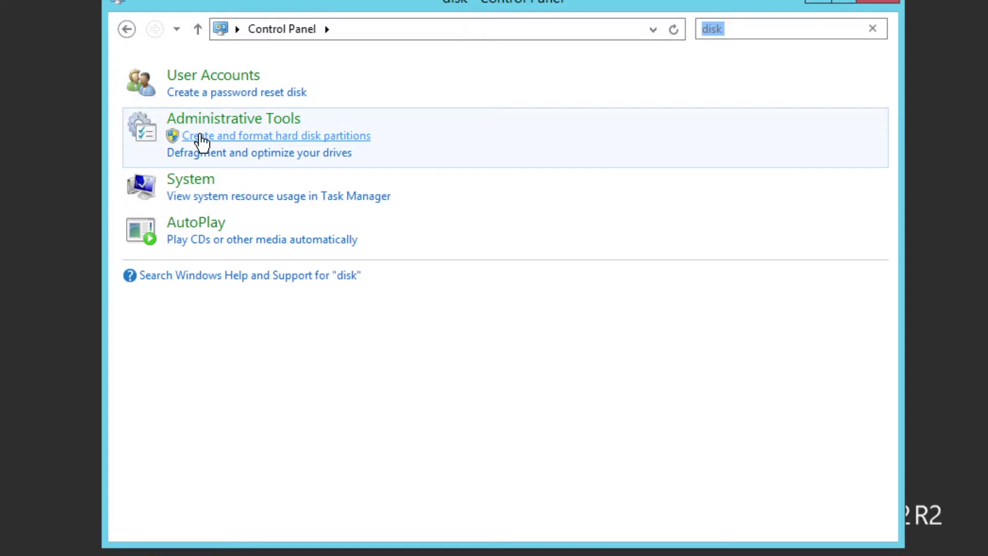
# Step: Open Disk Management and bring up actions for the 19.66 GB C: partition beside 20 GB unallocated
pyautogui.click(326, 145)
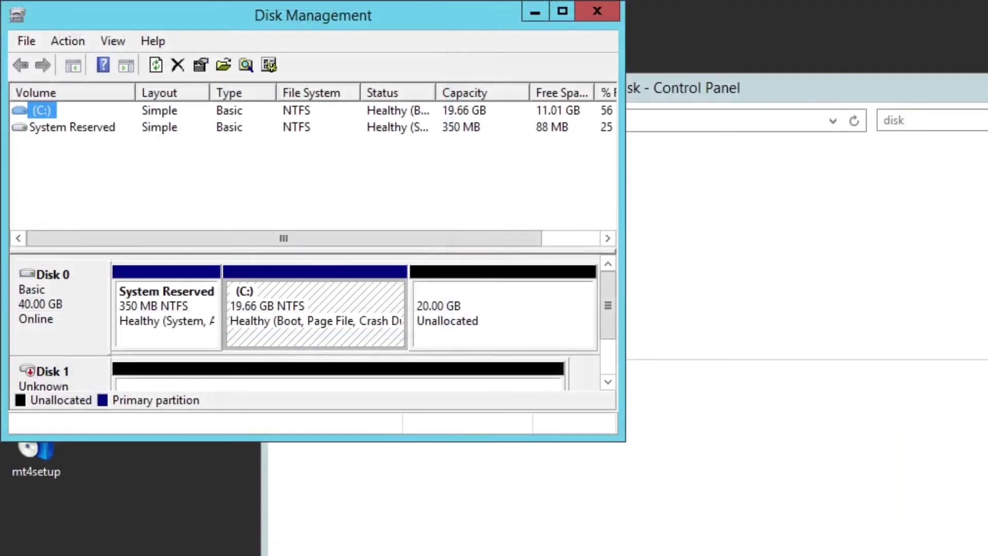
pyautogui.click(298, 312)
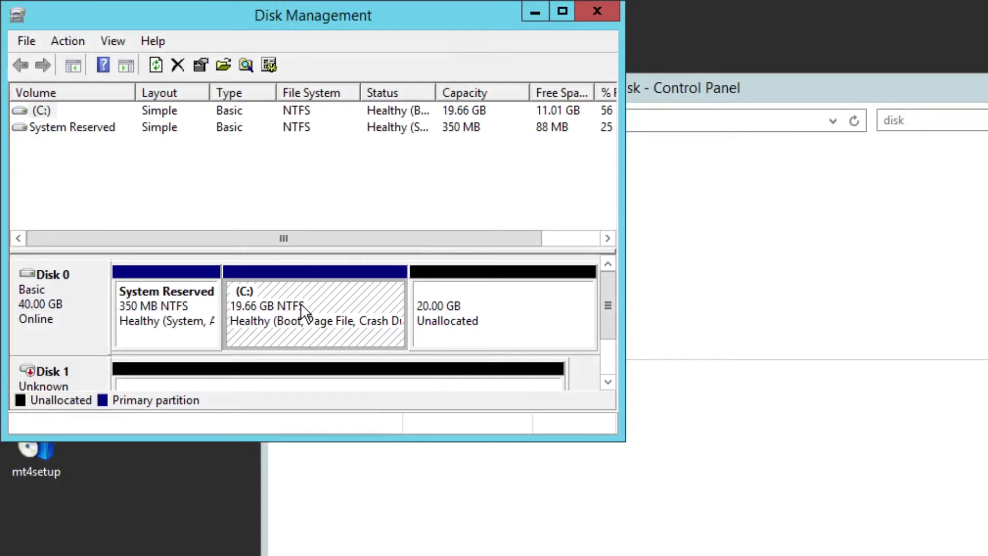
pyautogui.click(456, 315)
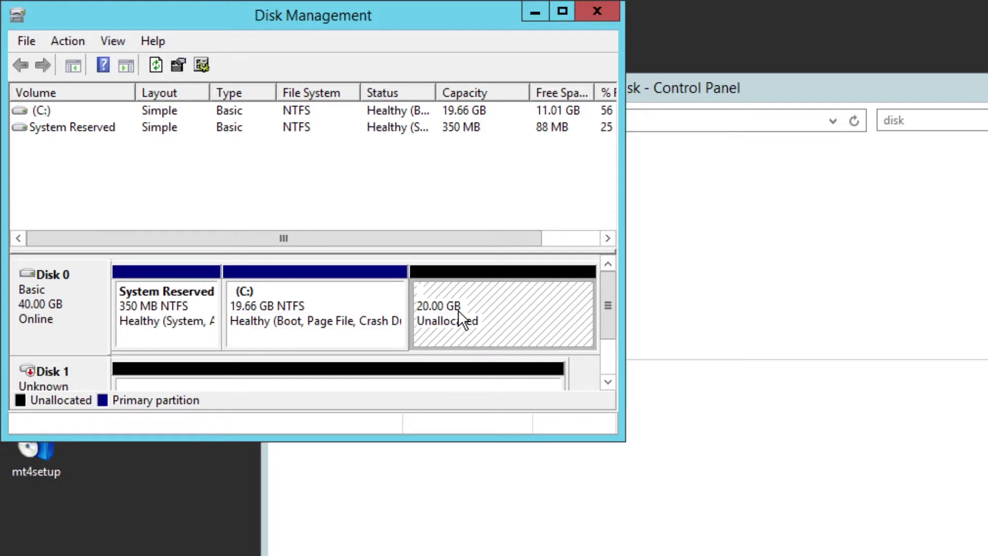
pyautogui.click(315, 310)
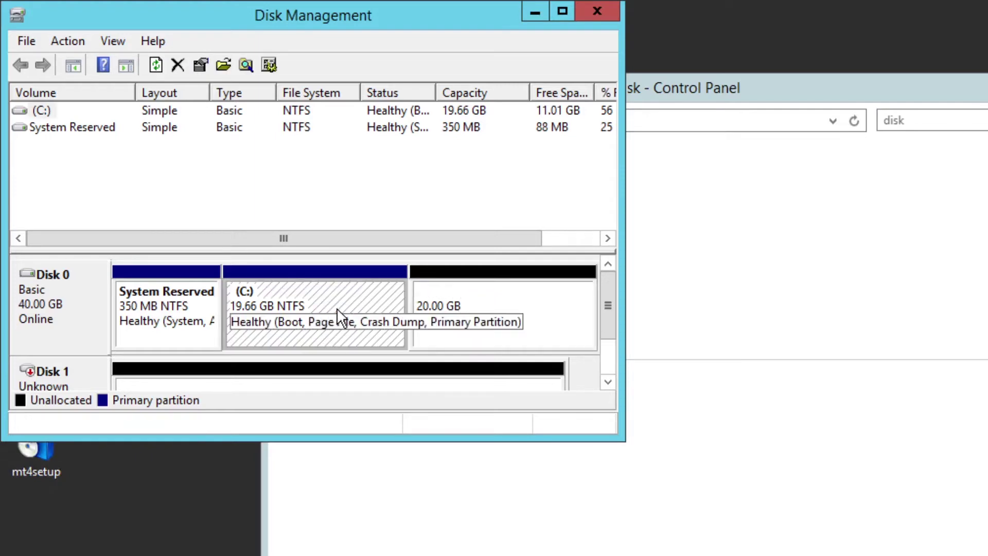
pyautogui.click(442, 310)
pyautogui.click(329, 313)
pyautogui.rightClick(319, 297)
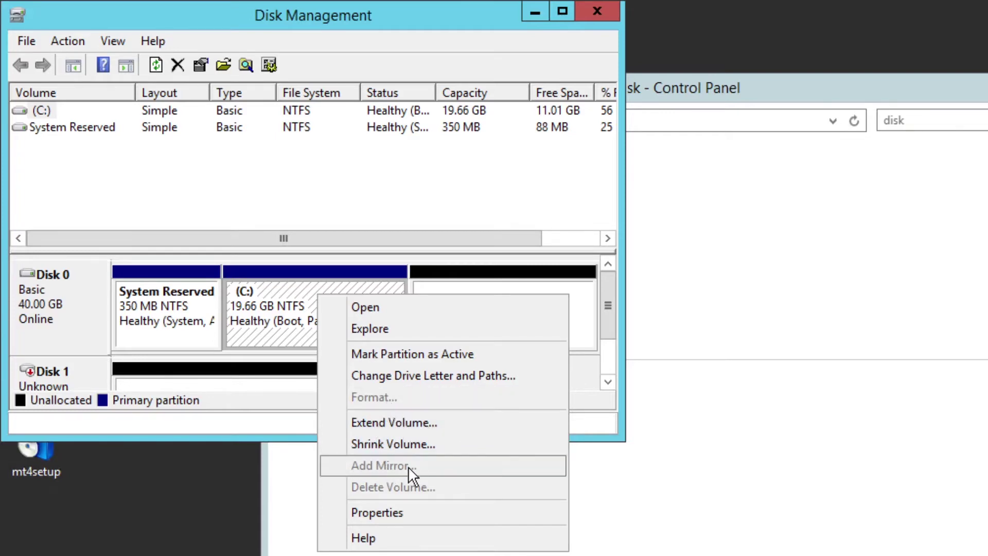
# Step: Extend C: with all 20479 MB of free space, making it 39.66 GB
pyautogui.click(420, 422)
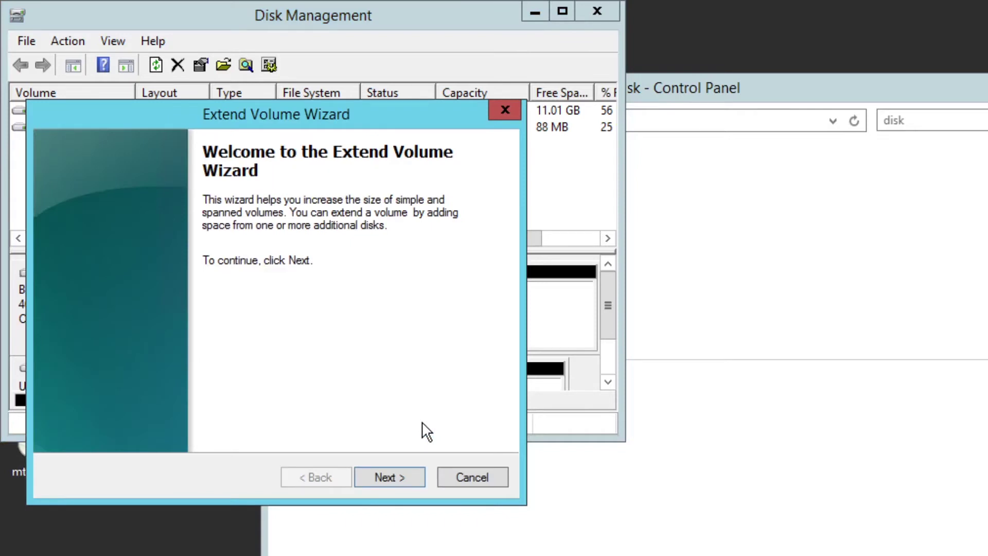
pyautogui.click(396, 478)
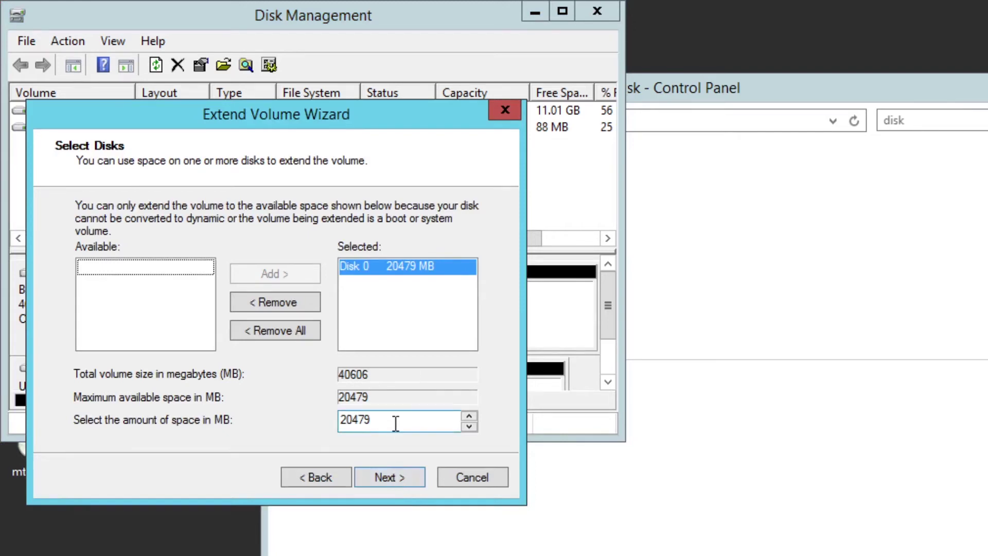
pyautogui.click(391, 478)
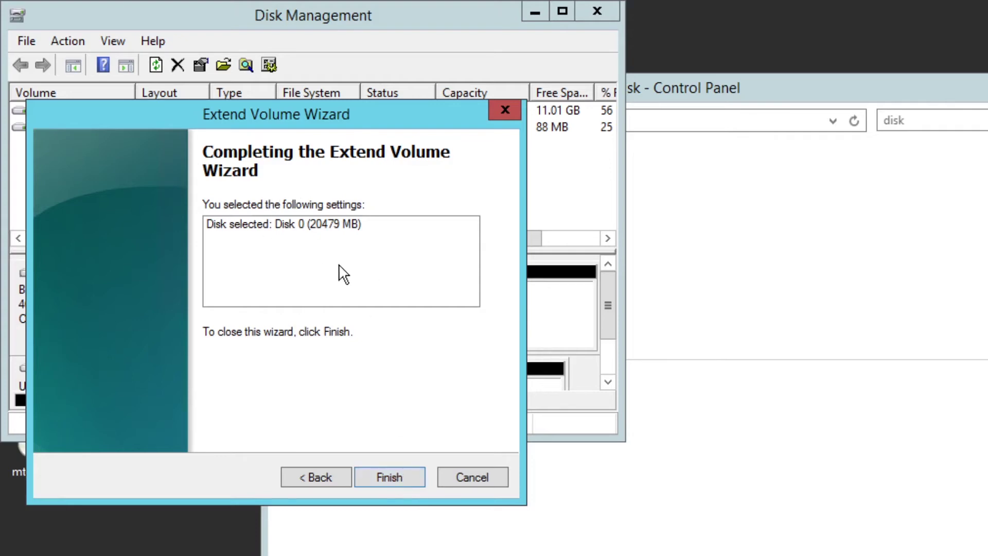
pyautogui.click(390, 477)
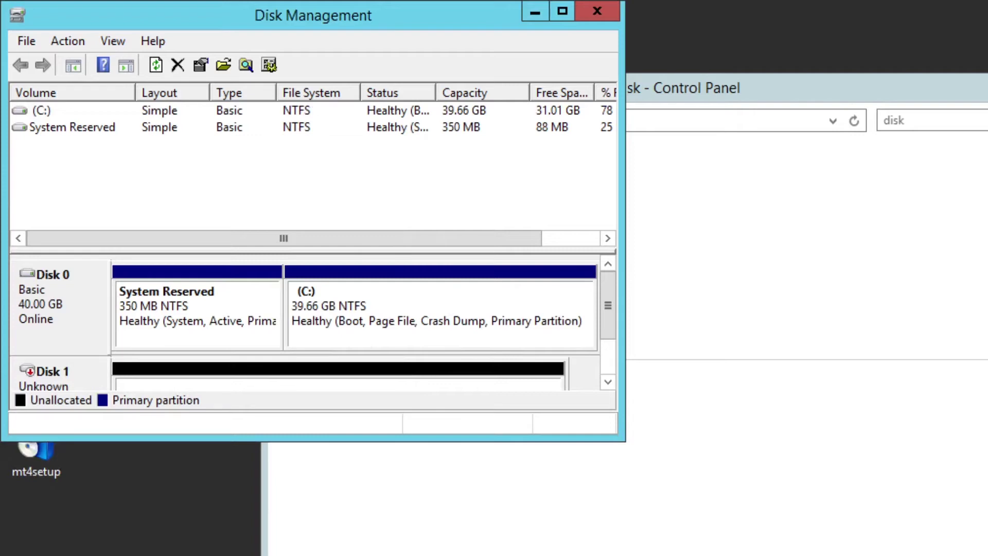
# Step: Verify in This PC that C: has 39.6 GB, then view offline 20 GB Disk 1 in Disk Management
pyautogui.press('super+e')
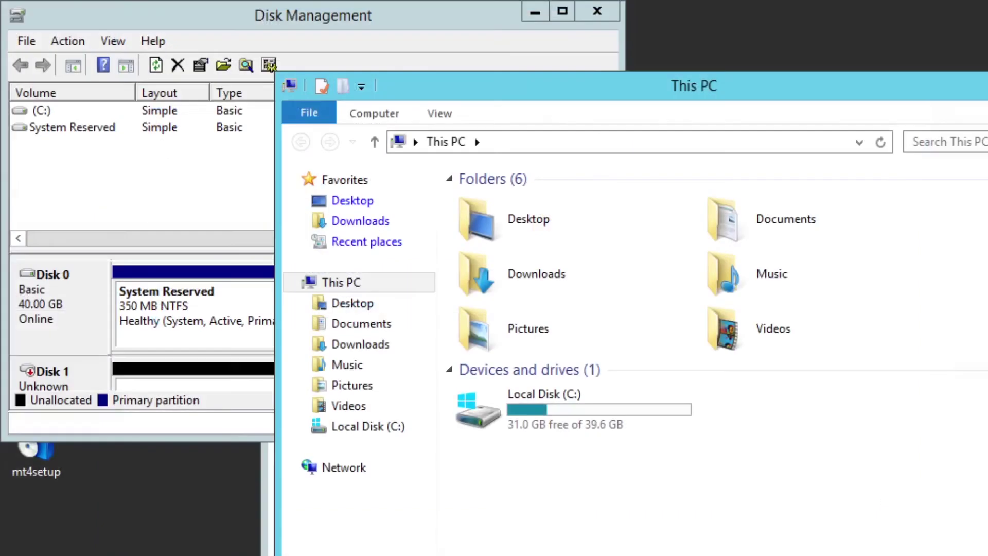
pyautogui.click(175, 201)
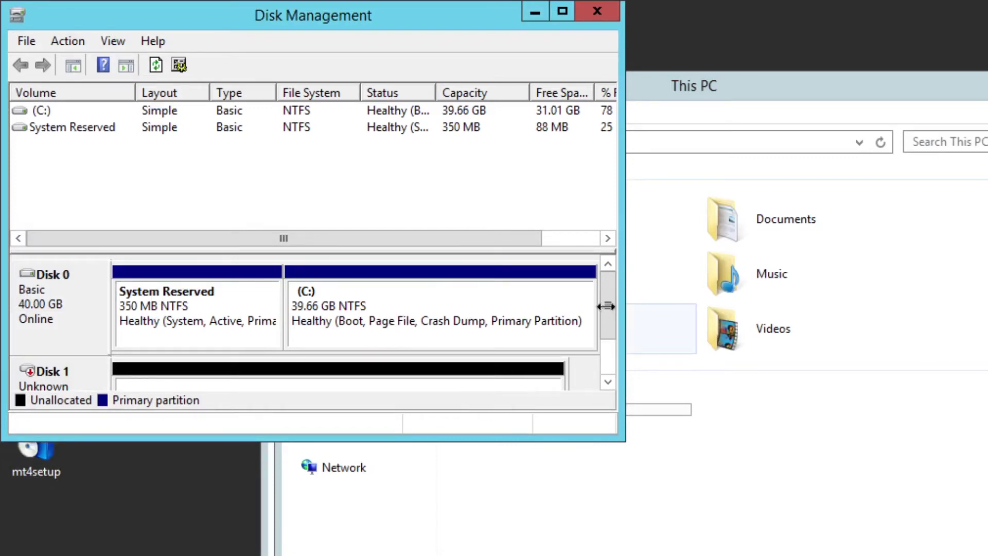
pyautogui.scroll(-1, 611, 338)
pyautogui.moveTo(611, 338)
pyautogui.mouseDown()
pyautogui.moveTo(613, 317)
pyautogui.moveTo(617, 333)
pyautogui.mouseUp()
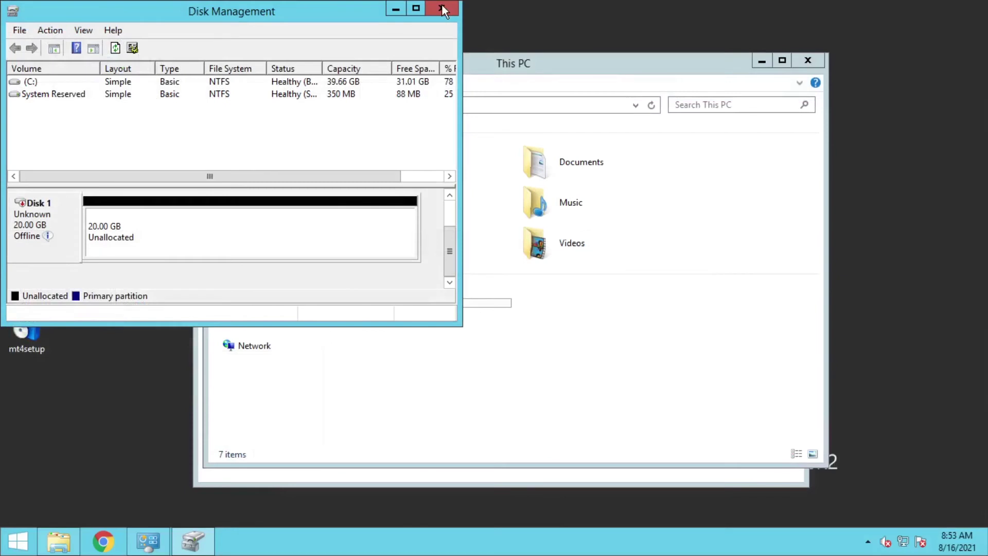
# Step: Close the Disk Management, This PC and disk search results windows
pyautogui.click(442, 9)
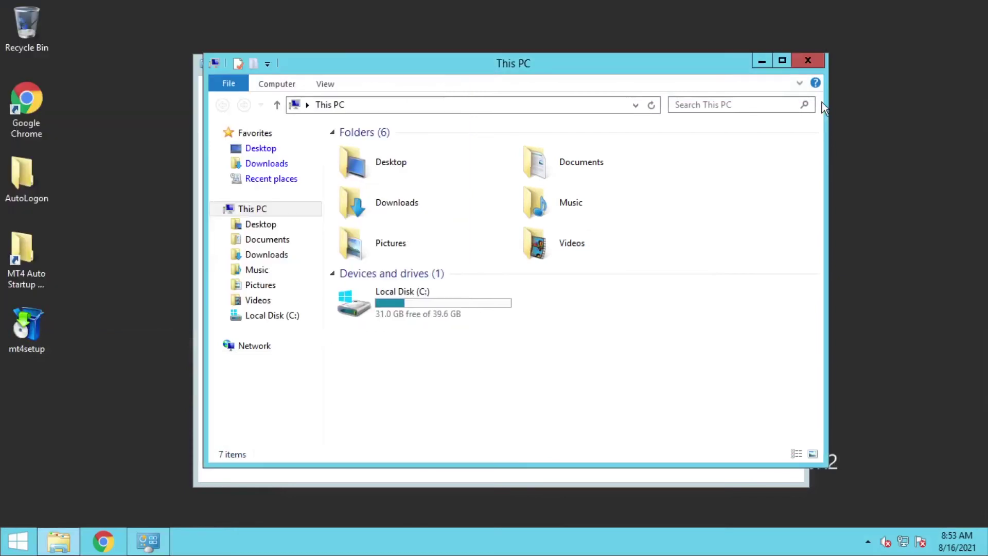
pyautogui.click(808, 61)
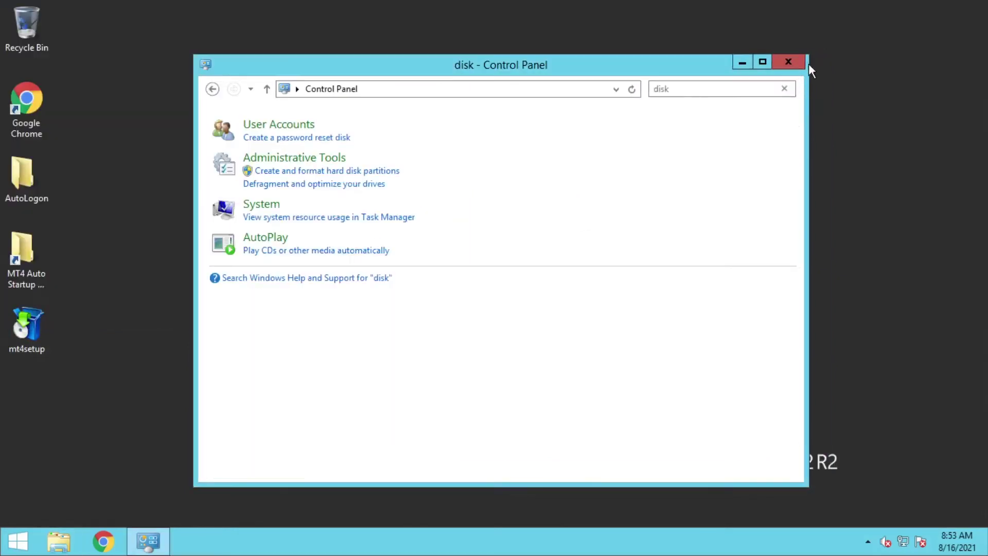
pyautogui.click(800, 65)
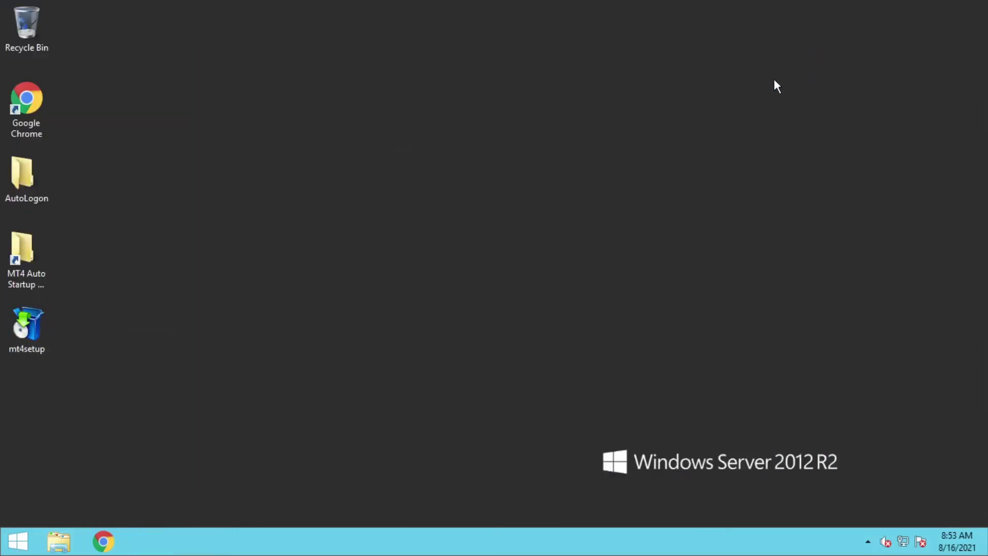
# Step: Go to Control Panel's System and Security page from Start
pyautogui.click(17, 547)
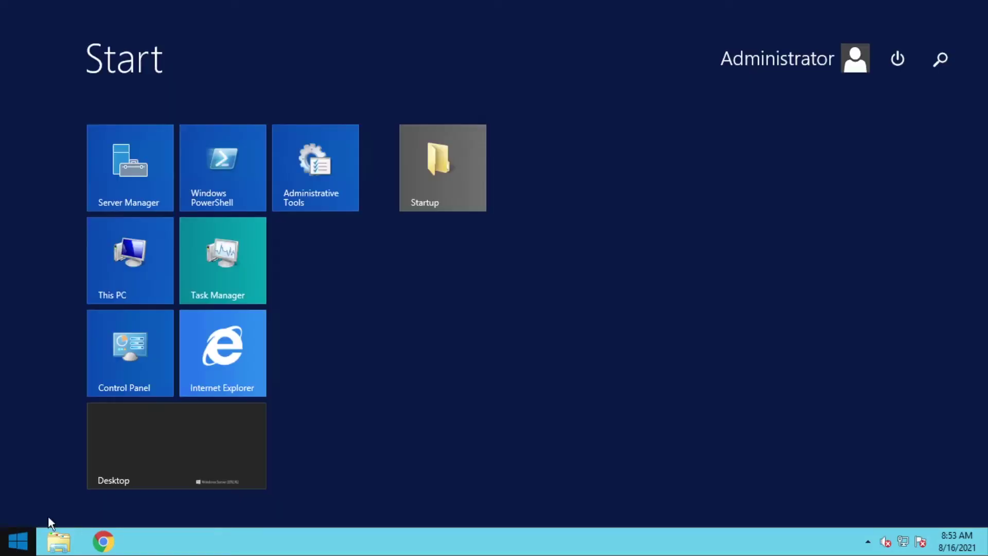
pyautogui.click(127, 356)
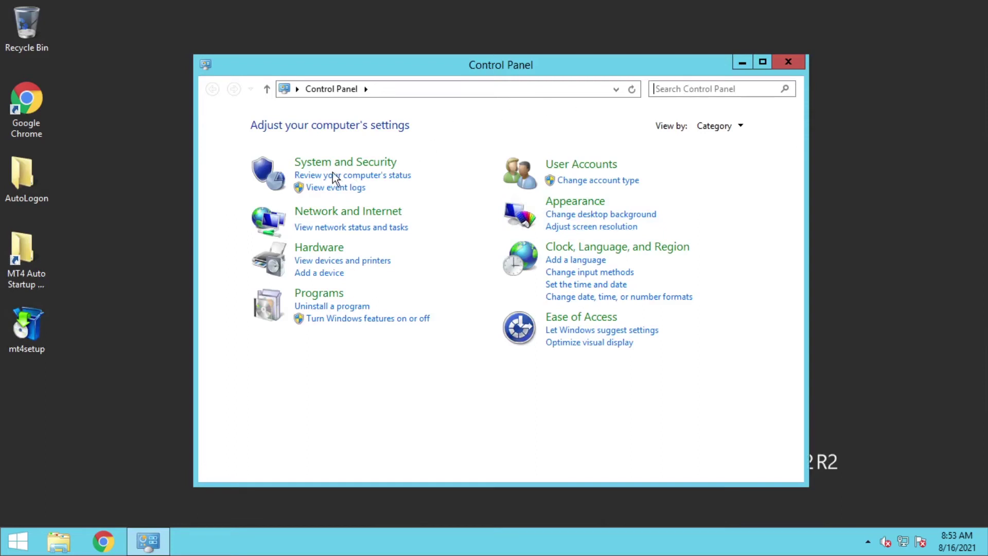
pyautogui.click(372, 164)
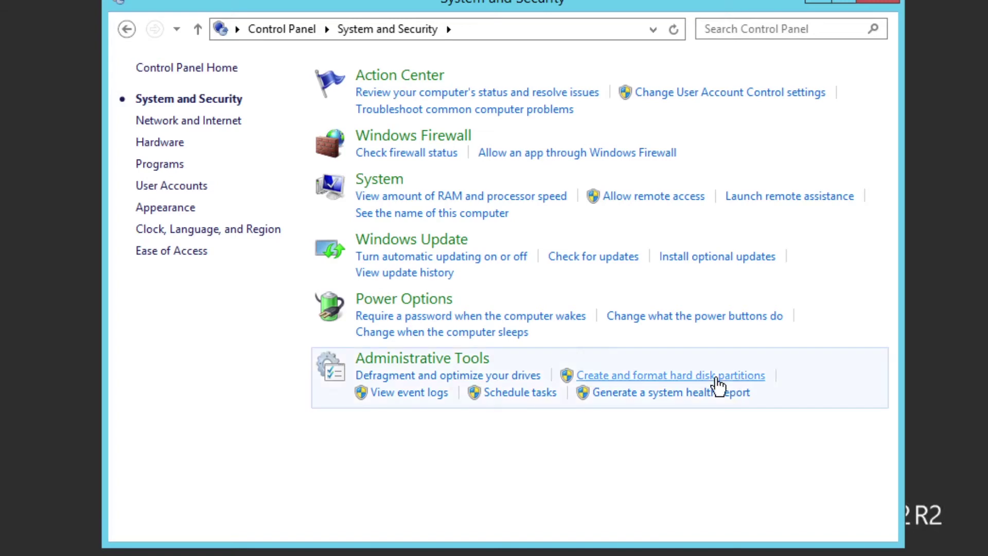
# Step: Reopen Disk Management and inspect the options for Disk 1's 20 GB unallocated space
pyautogui.click(718, 380)
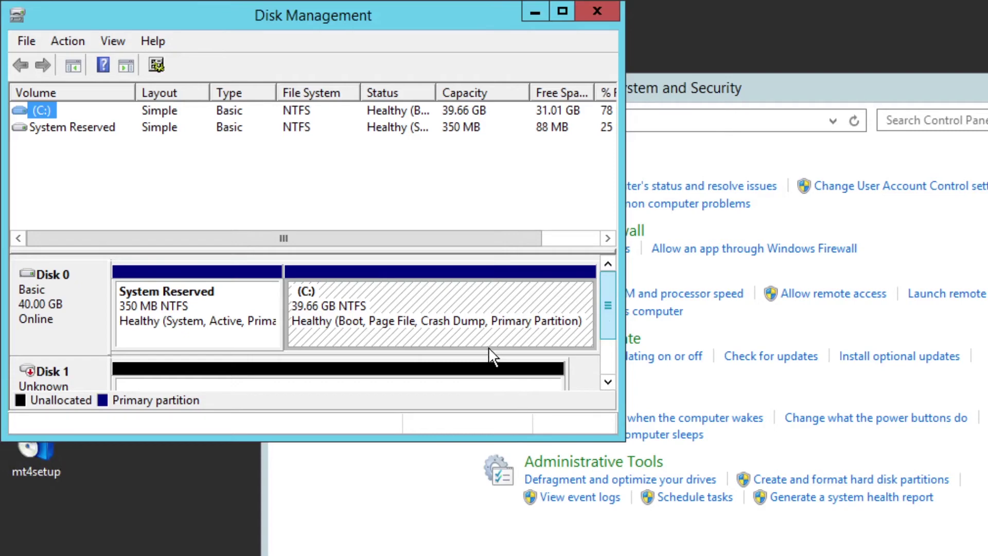
pyautogui.scroll(-2, 330, 316)
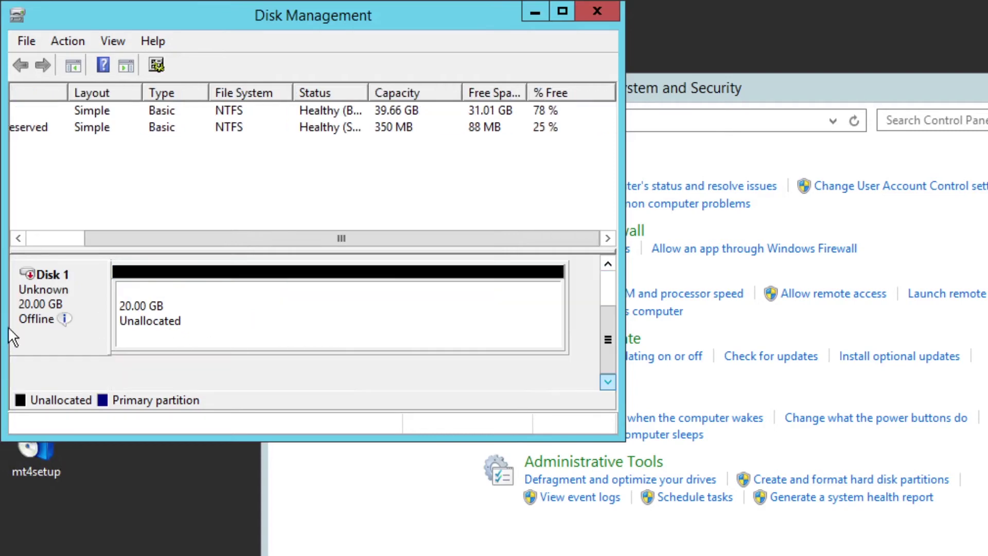
pyautogui.rightClick(329, 317)
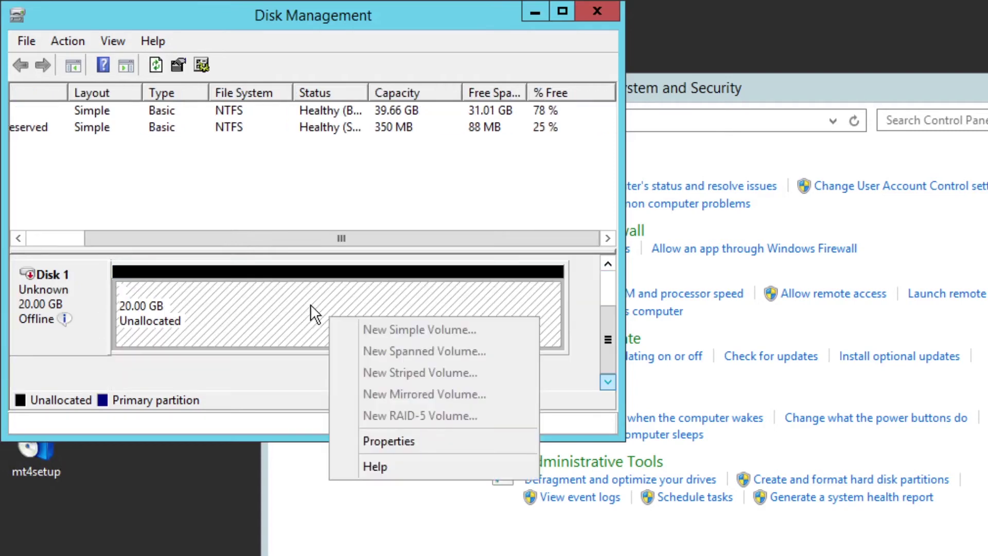
pyautogui.click(607, 316)
pyautogui.scroll(2, 608, 309)
pyautogui.scroll(-2, 608, 308)
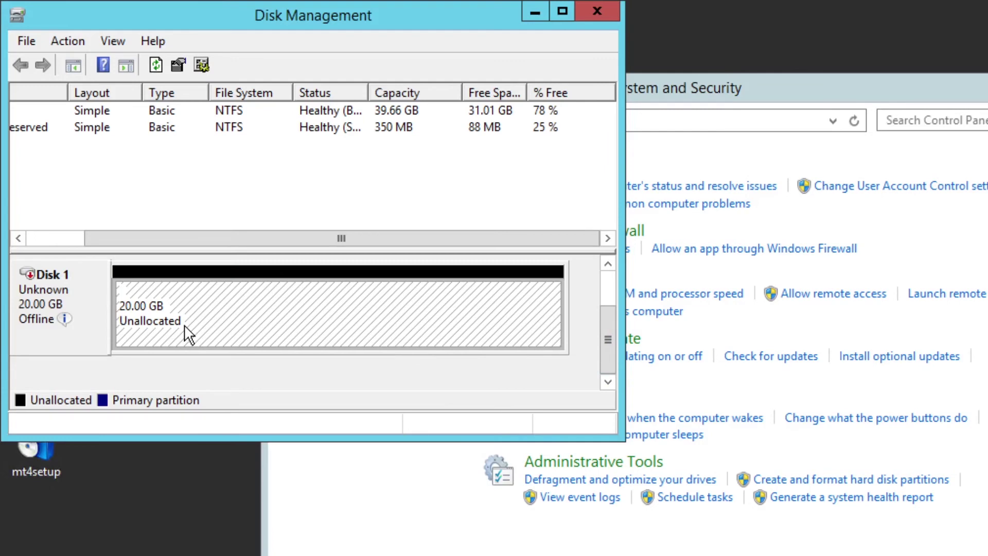
# Step: Bring Disk 1 online, then recheck its unallocated space and disk actions
pyautogui.rightClick(58, 290)
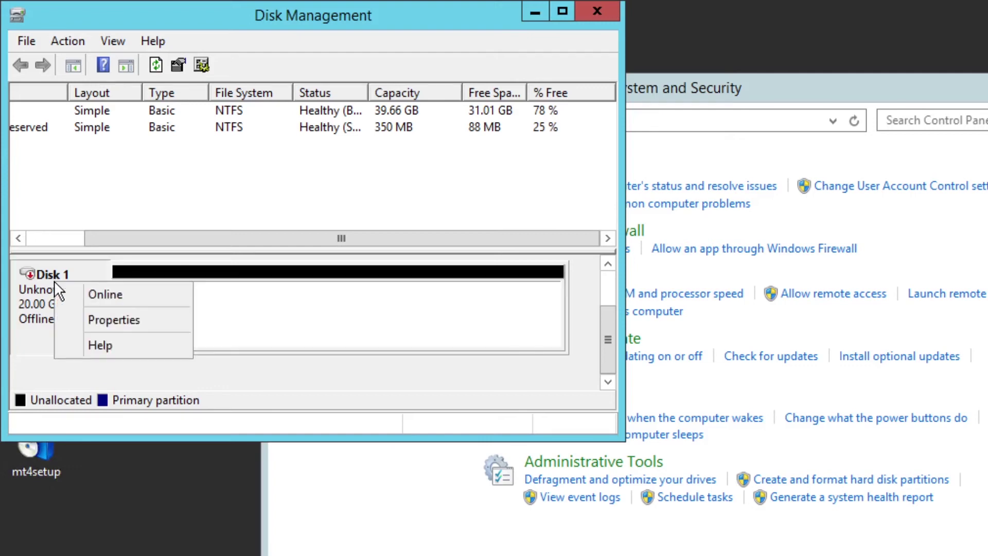
pyautogui.click(115, 296)
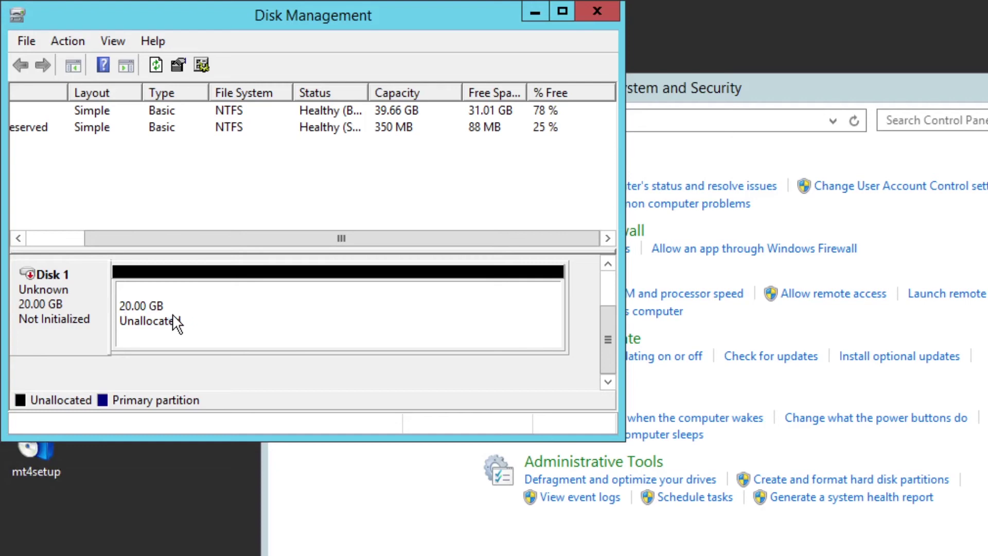
pyautogui.click(201, 325)
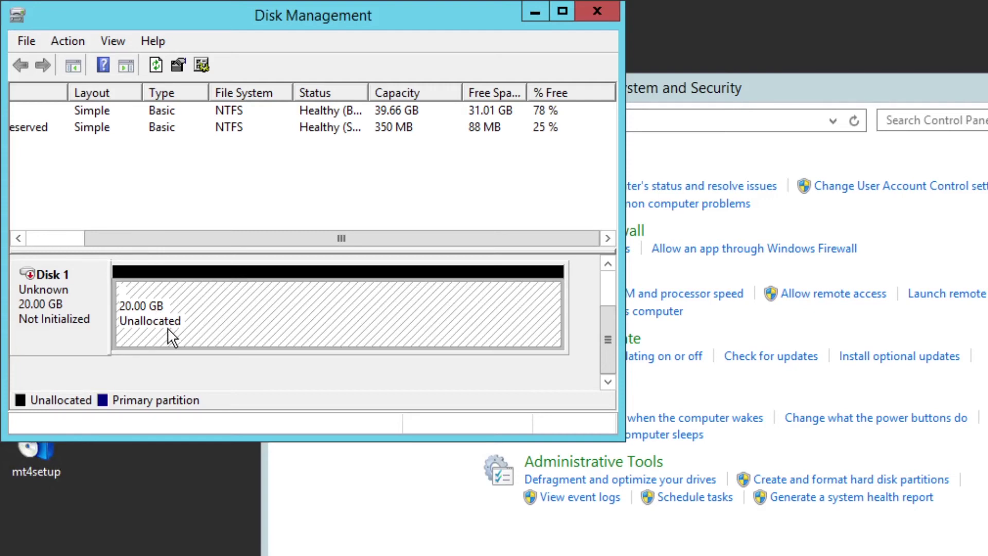
pyautogui.rightClick(166, 299)
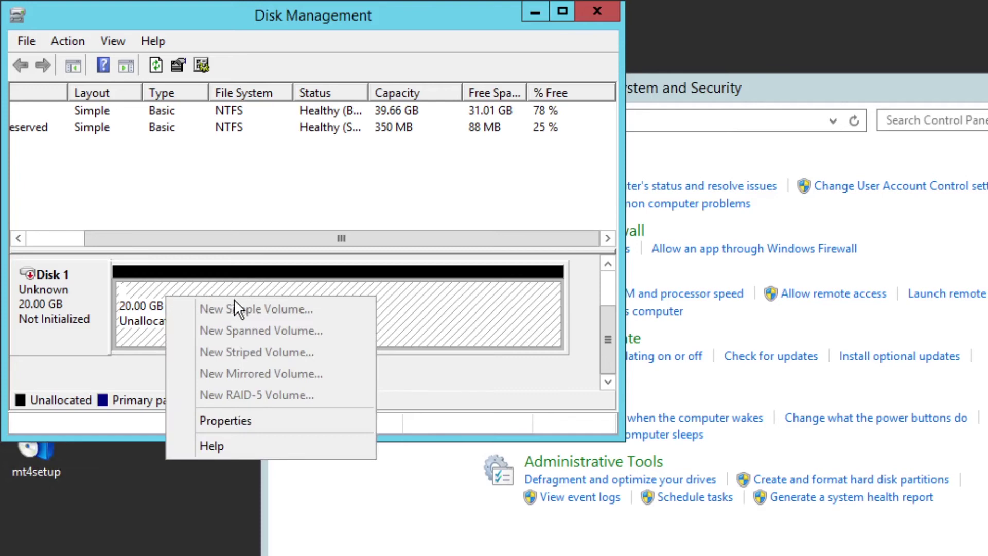
pyautogui.press('Down')
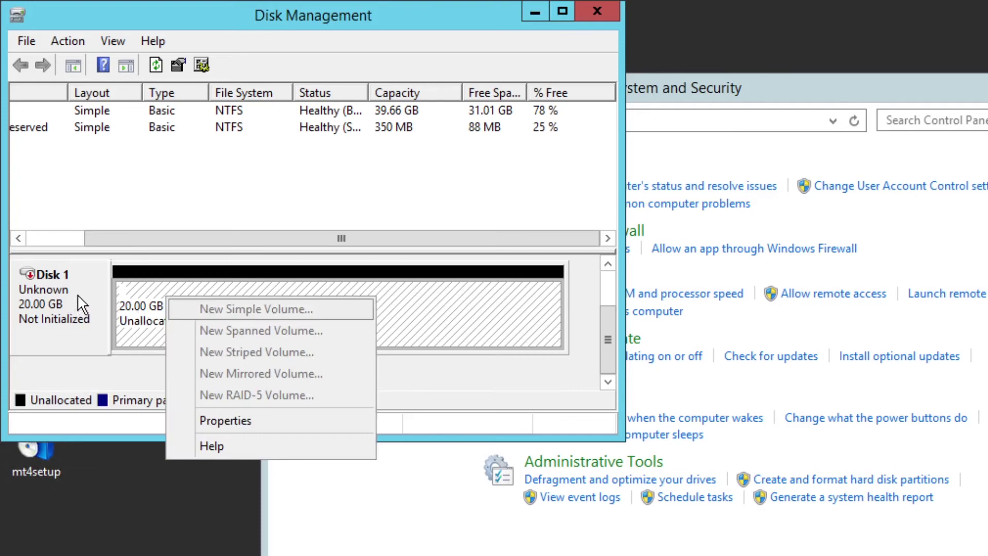
pyautogui.press('Escape')
pyautogui.rightClick(65, 284)
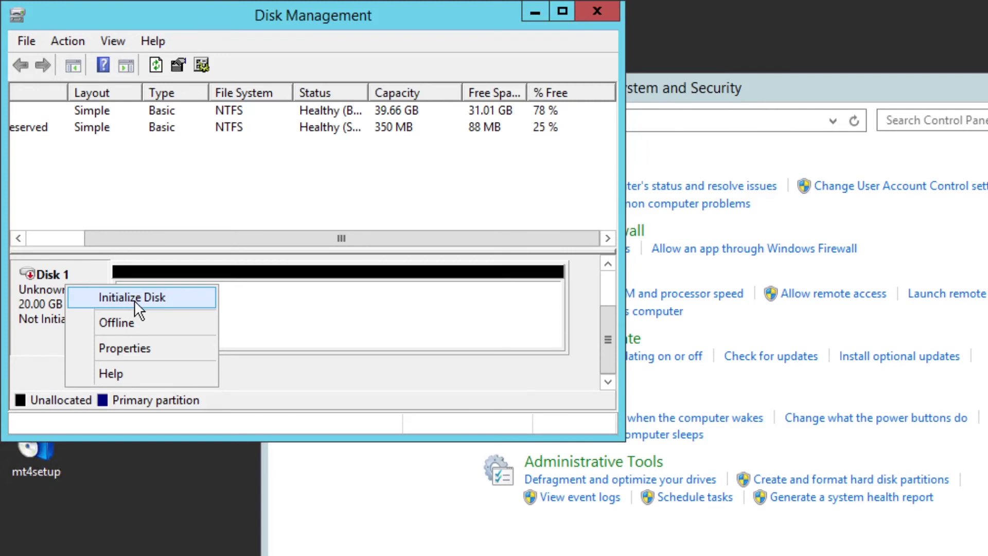
# Step: Initialize Disk 1 with the MBR partition style and select its 20 GB unallocated space
pyautogui.click(134, 301)
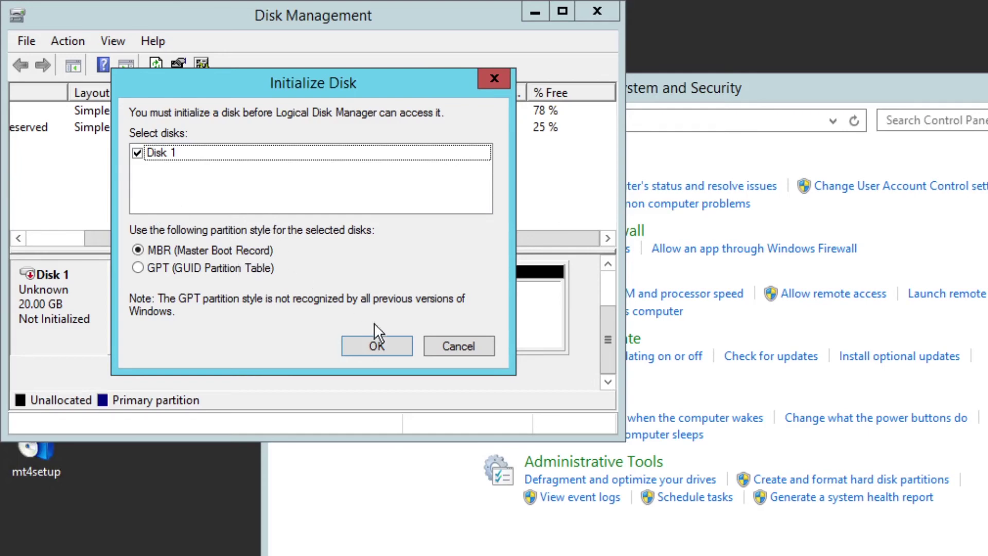
pyautogui.click(379, 345)
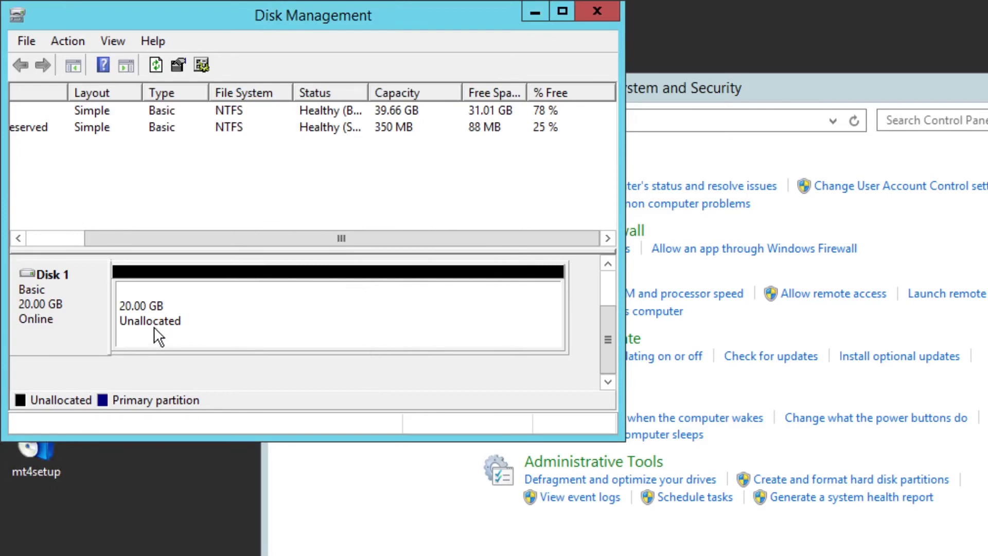
pyautogui.click(154, 307)
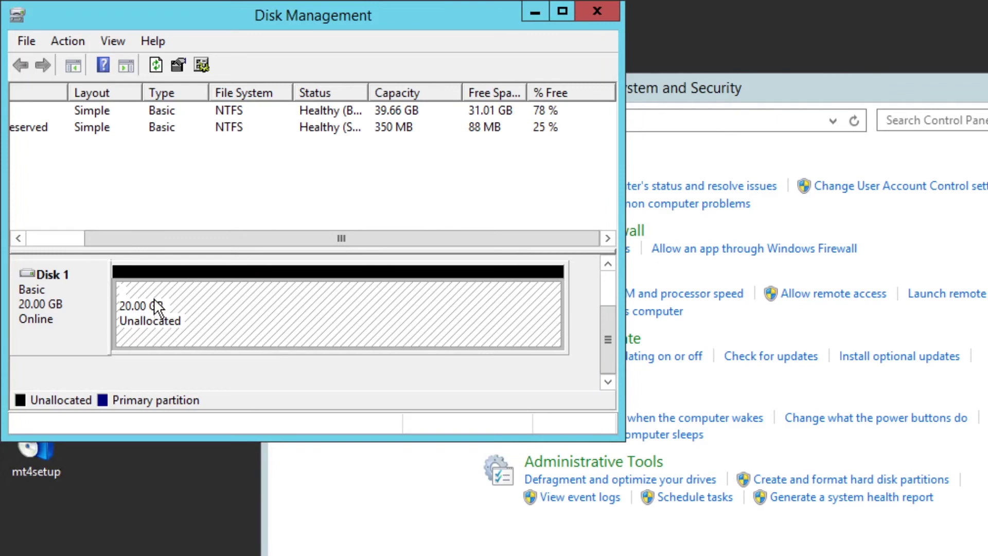
# Step: Start a new simple volume on Disk 1 using the full 20477 MB and drive letter D
pyautogui.rightClick(157, 309)
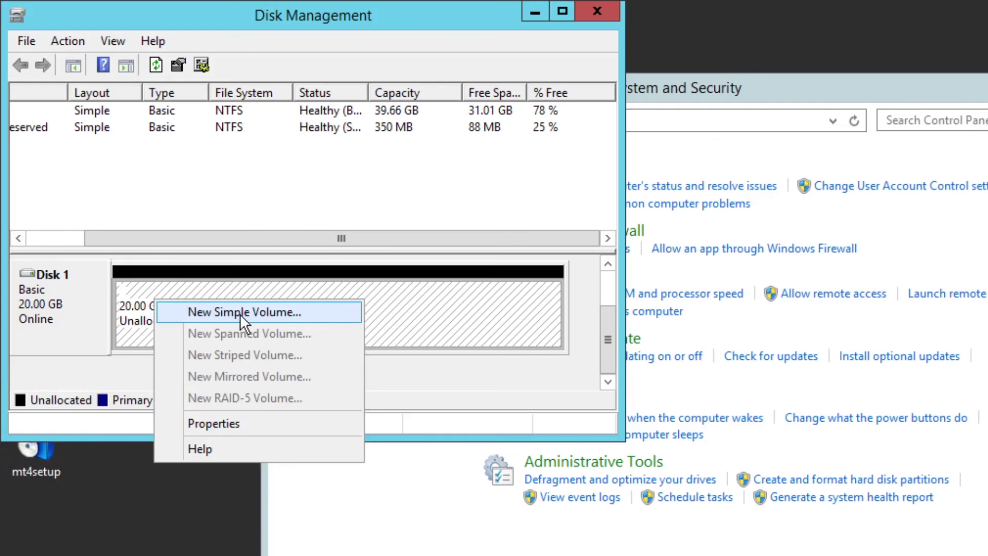
pyautogui.click(260, 314)
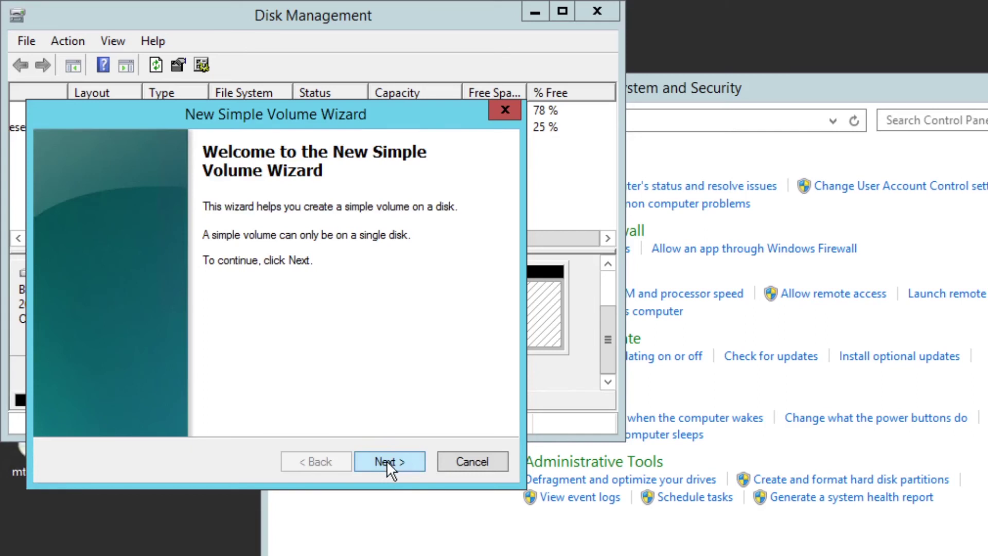
pyautogui.click(387, 461)
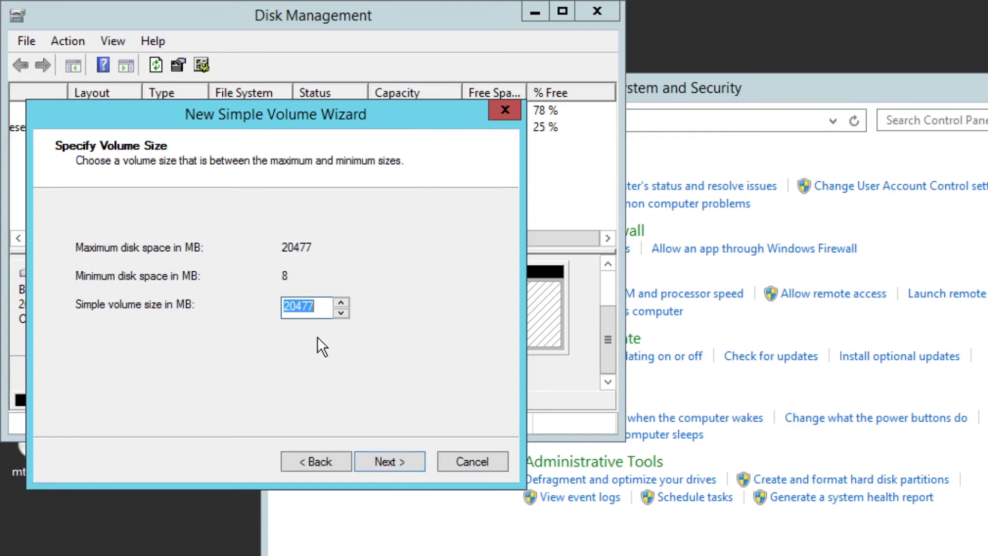
pyautogui.click(398, 460)
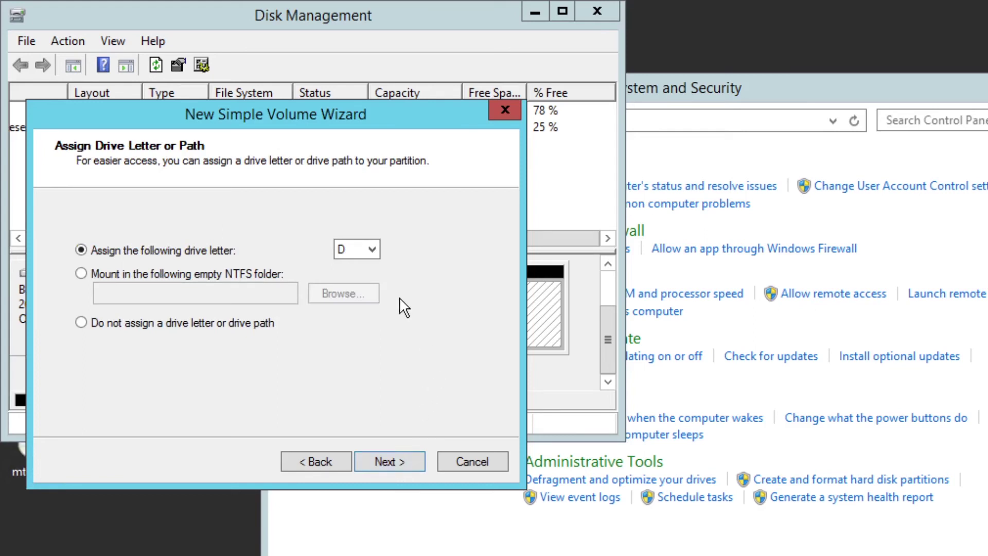
pyautogui.click(374, 255)
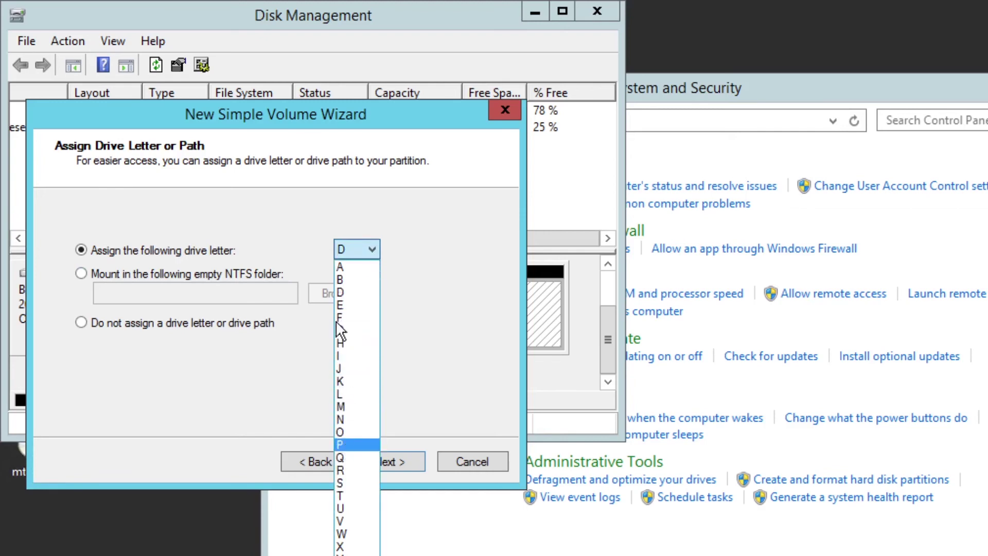
pyautogui.click(353, 293)
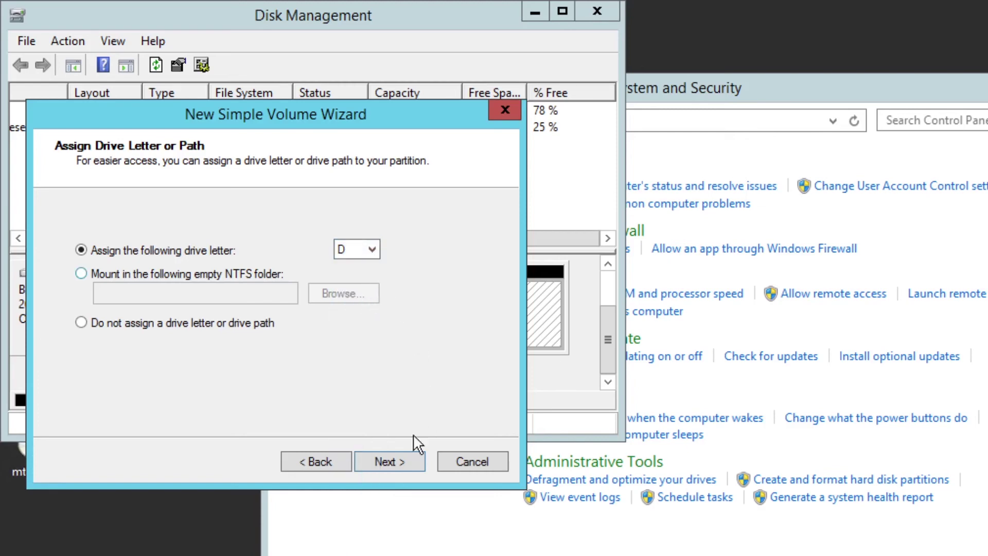
# Step: Format the 20 GB volume as NTFS with the label 'Drive D' and finish the wizard
pyautogui.click(392, 463)
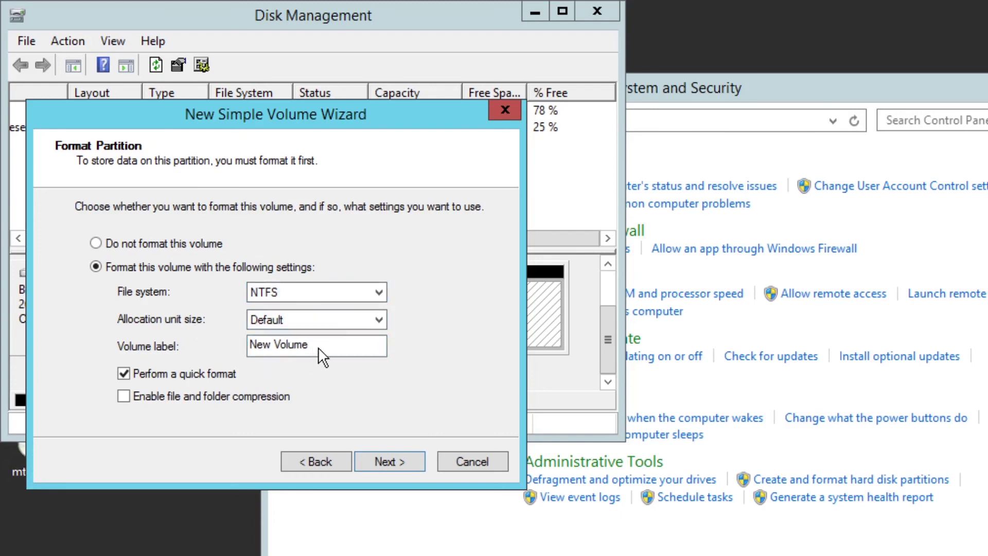
pyautogui.moveTo(315, 346); pyautogui.dragTo(243, 351)
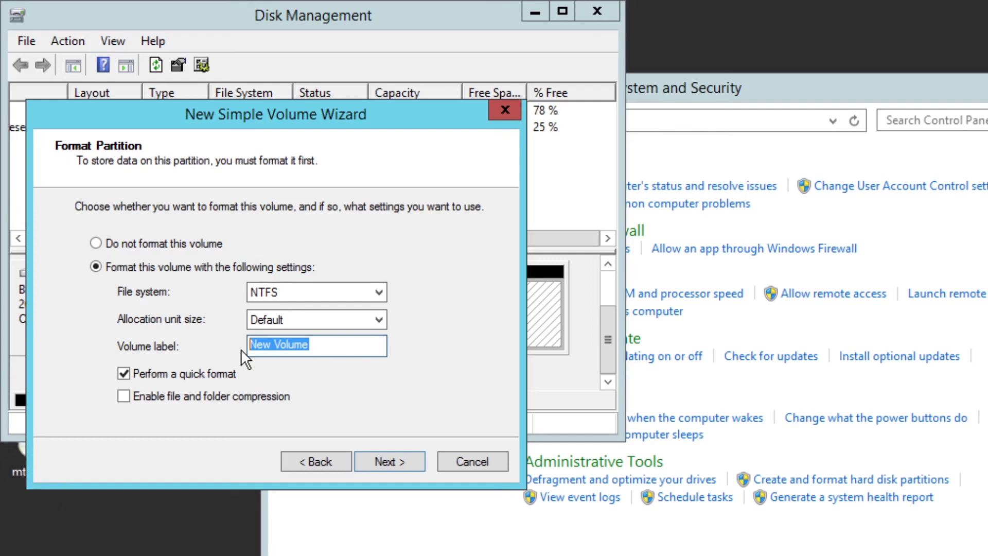
pyautogui.write('Drive')
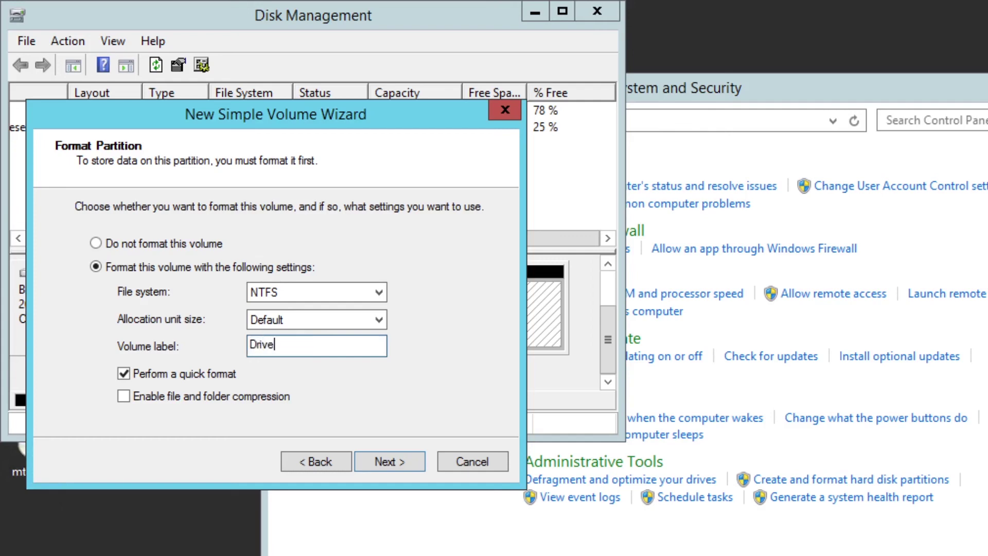
pyautogui.write(' D')
pyautogui.click(398, 462)
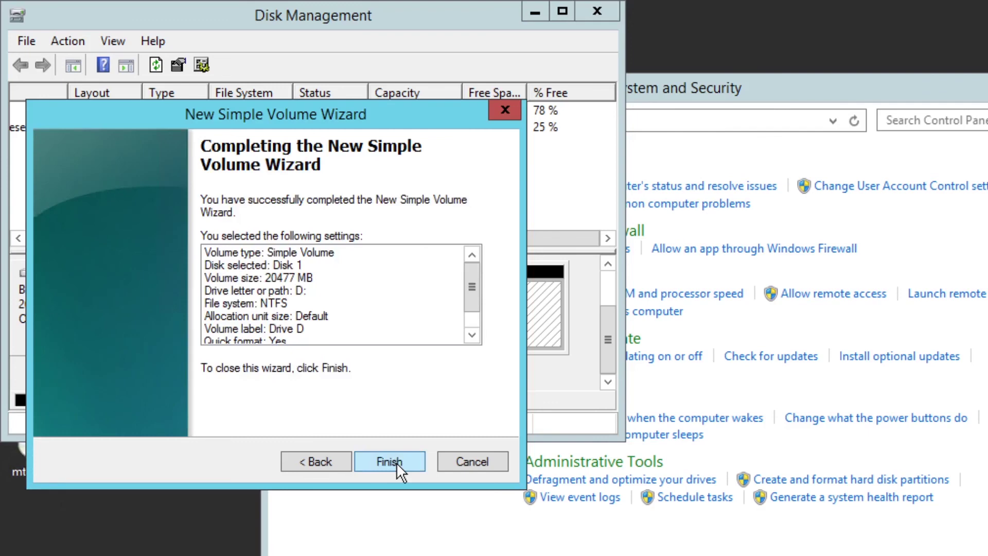
pyautogui.click(396, 462)
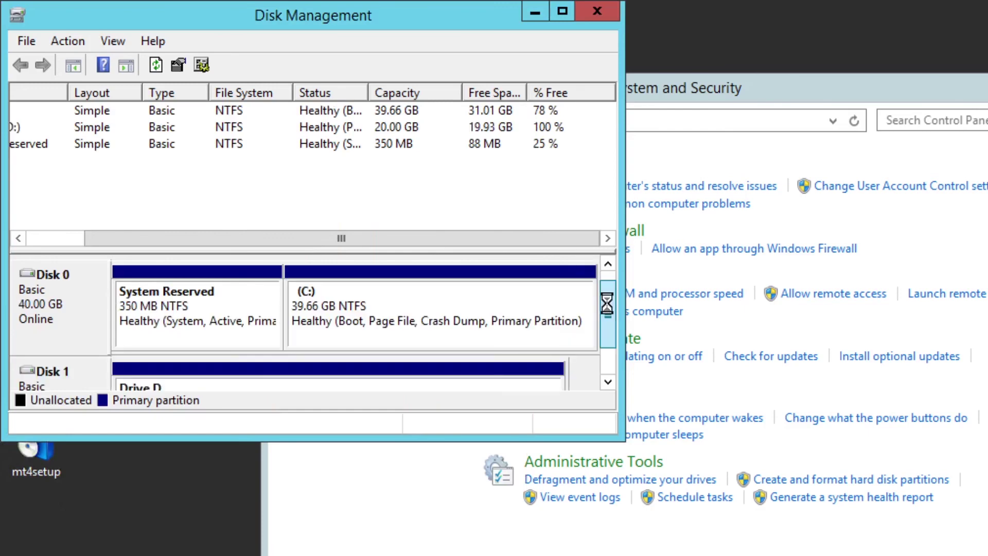
pyautogui.scroll(-2, 611, 323)
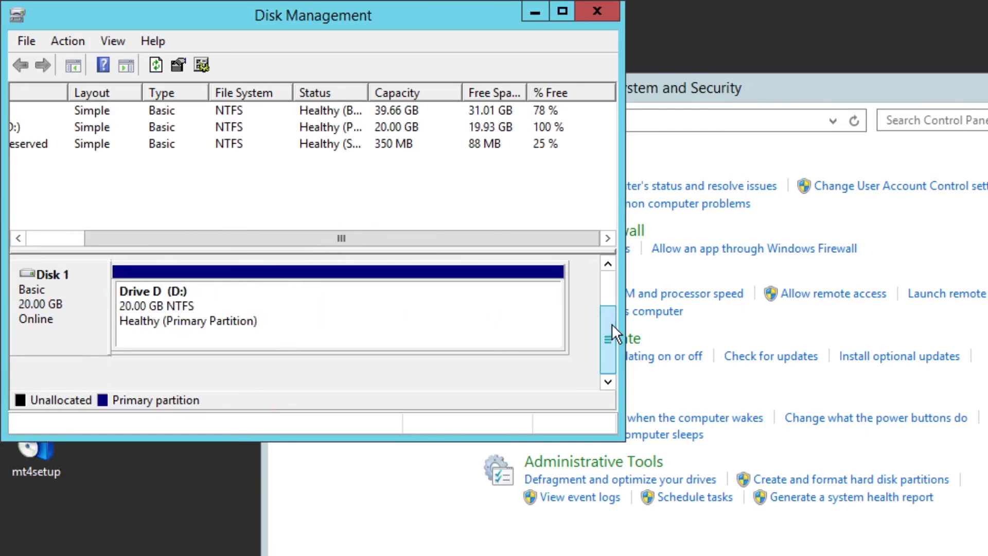
# Step: Browse from This PC into Drive D (D:), create a folder named 'My Doc', and open it
pyautogui.press('super+e')
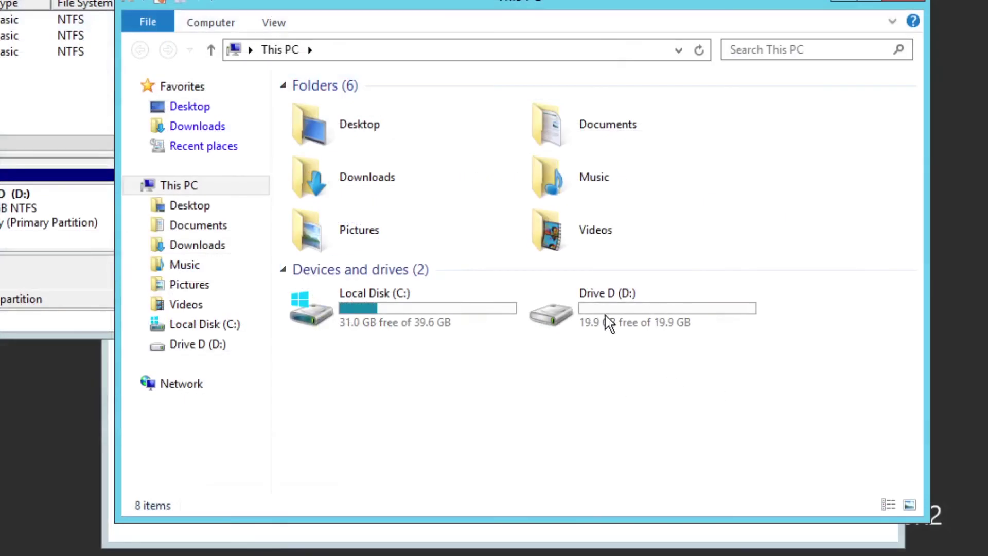
pyautogui.doubleClick(637, 324)
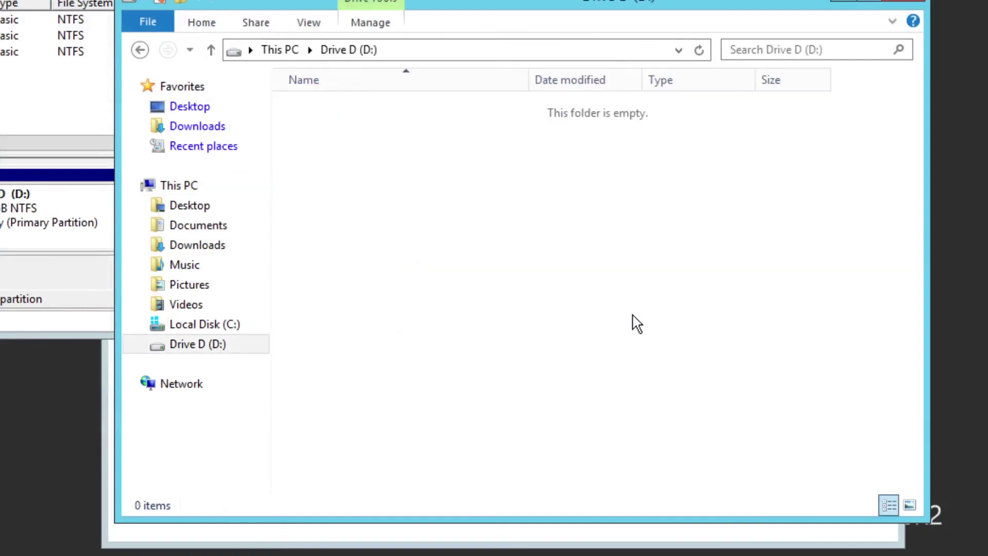
pyautogui.rightClick(310, 125)
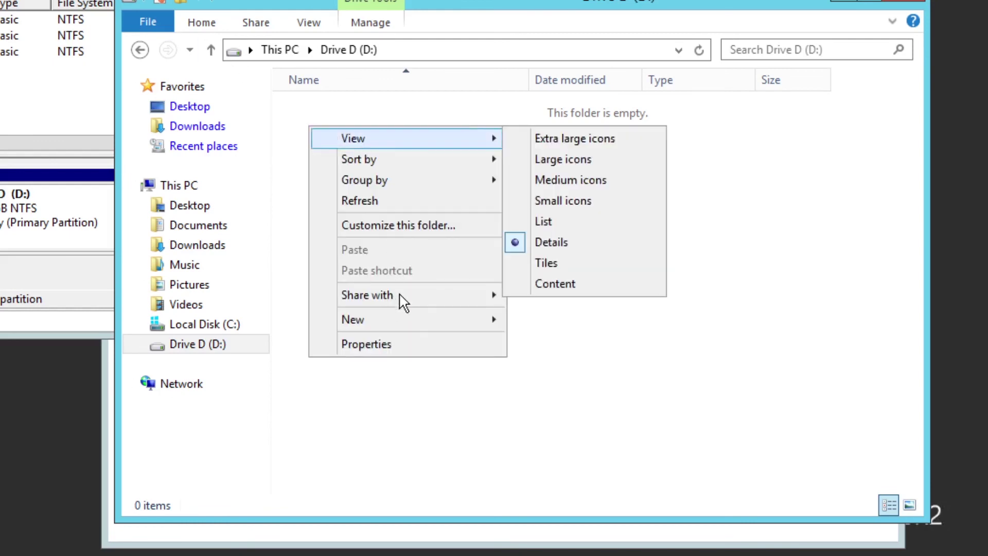
pyautogui.moveTo(420, 322)
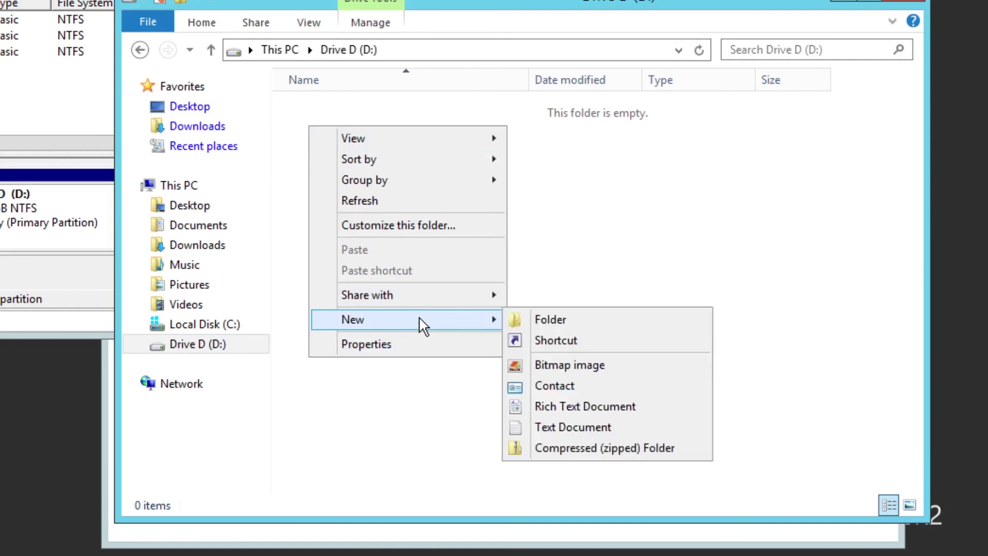
pyautogui.click(564, 321)
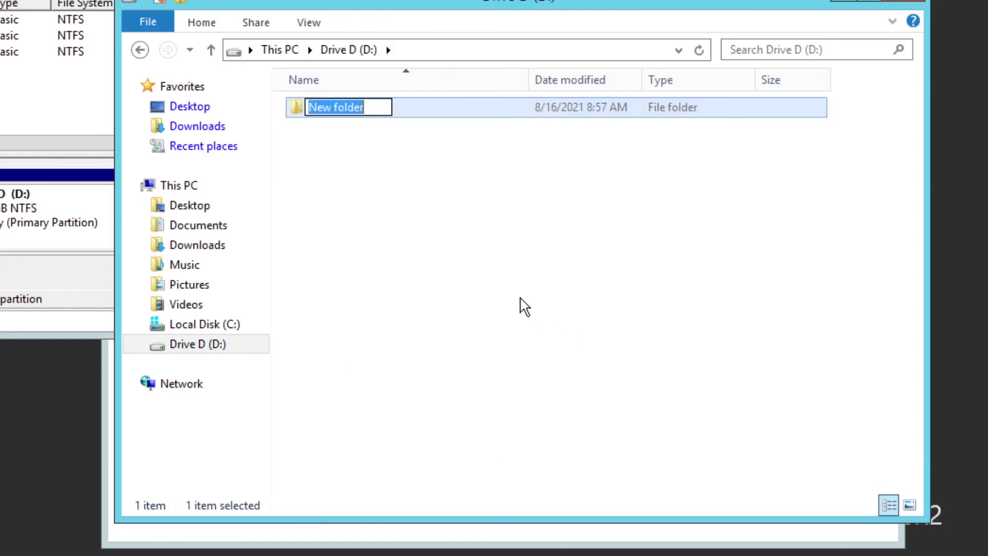
pyautogui.write('My')
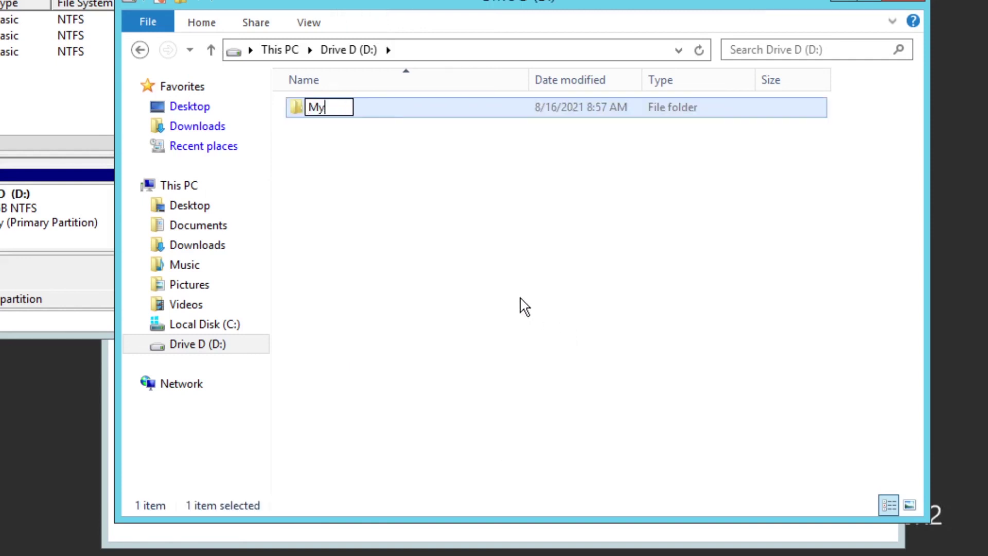
pyautogui.write(' Doc')
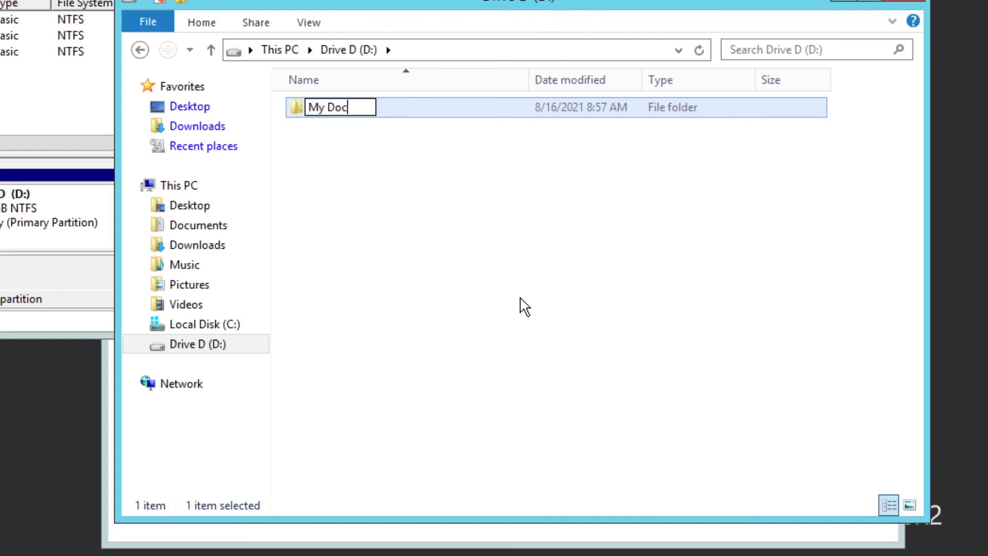
pyautogui.press('Return')
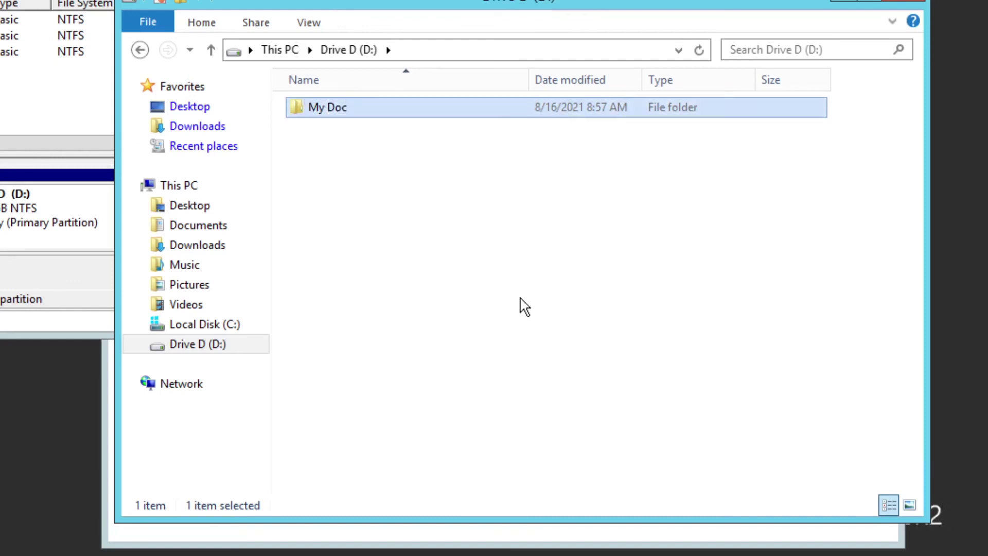
pyautogui.doubleClick(335, 112)
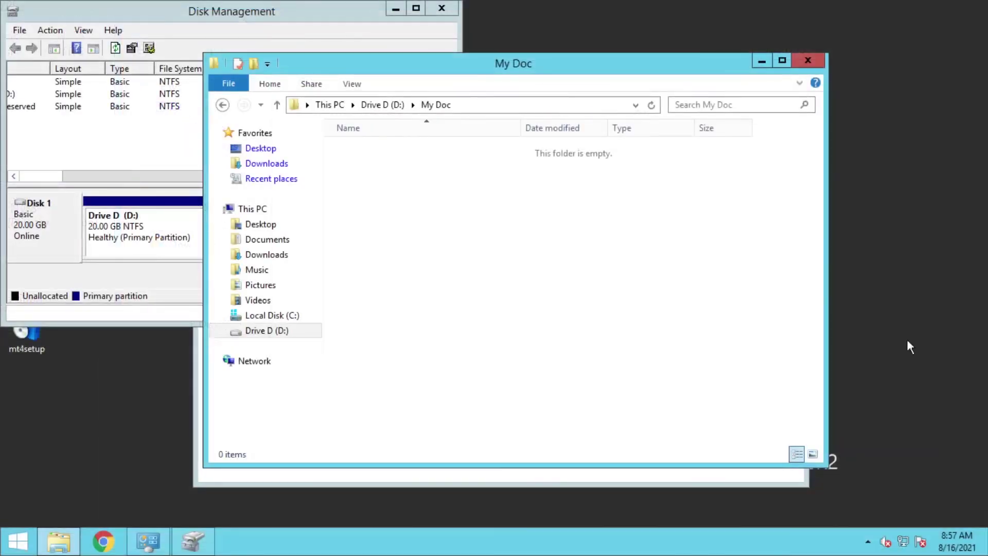
# Step: Close the My Doc Explorer window, Disk Management, and the System and Security Control Panel
pyautogui.click(810, 62)
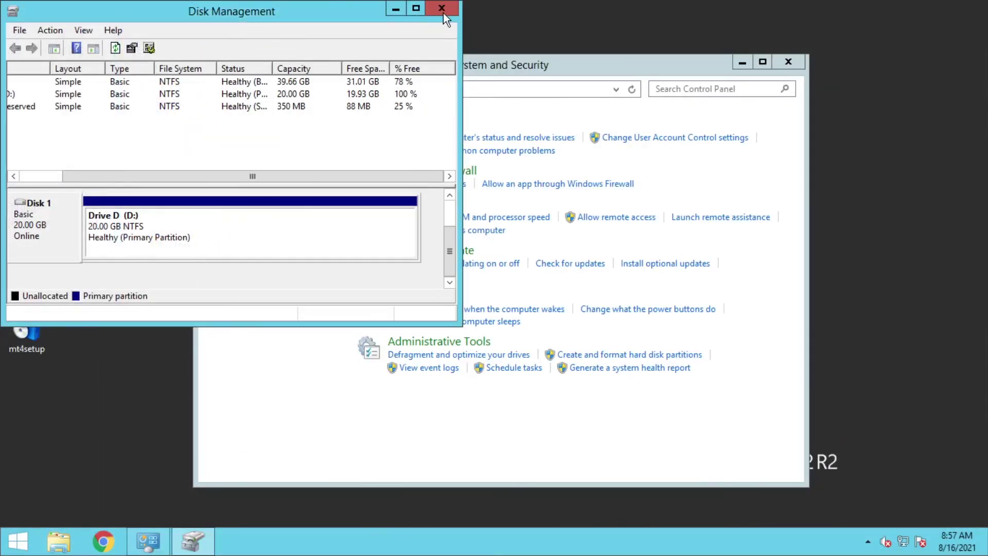
pyautogui.click(444, 13)
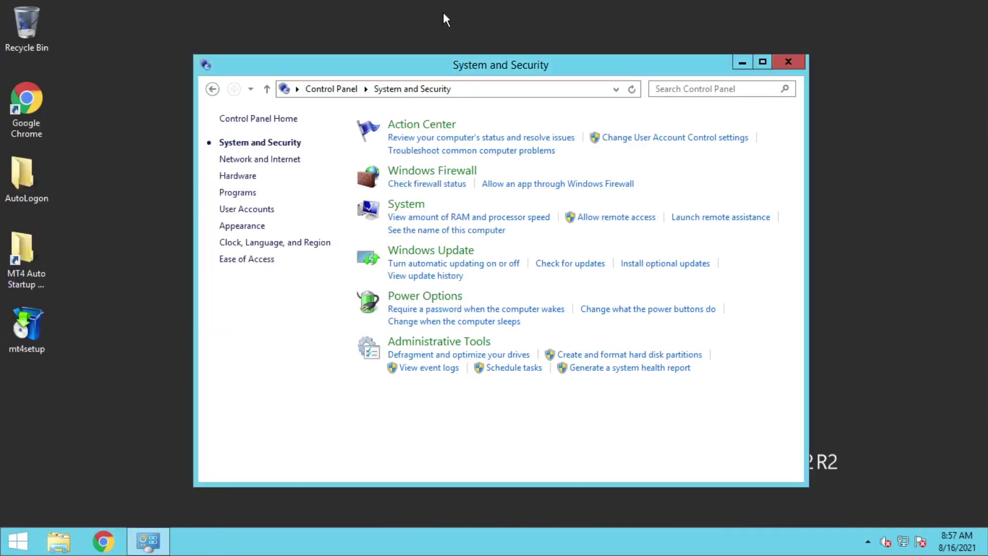
pyautogui.click(793, 64)
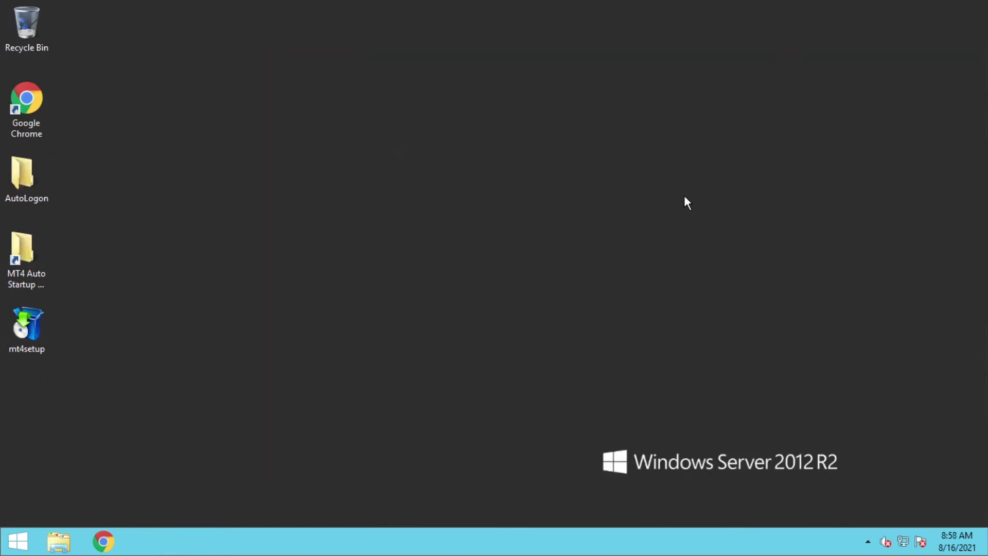